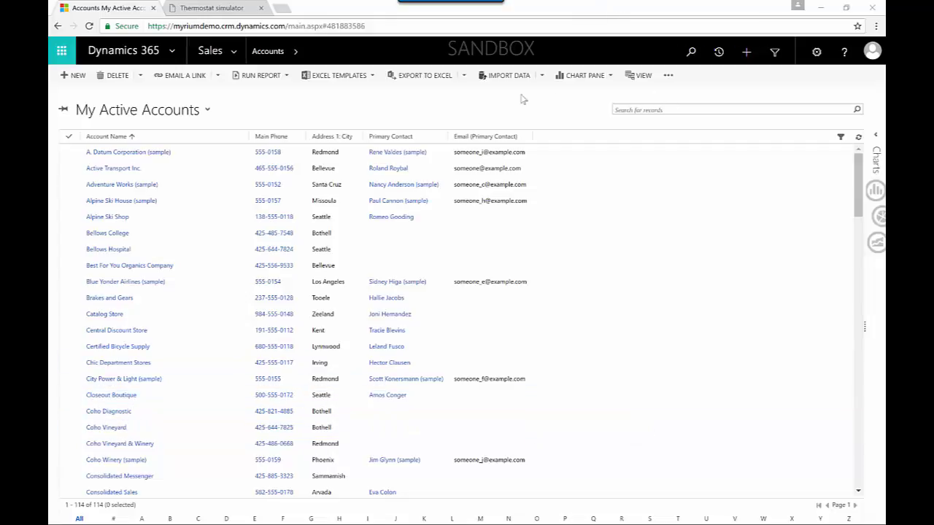
Step: Open the AppSource catalogue for Dynamics 365 and search the apps for "Connec"
{"action": "left_click", "coordinate": [210, 51]}
{"action": "left_click", "coordinate": [557, 93]}
{"action": "left_click", "coordinate": [216, 206]}
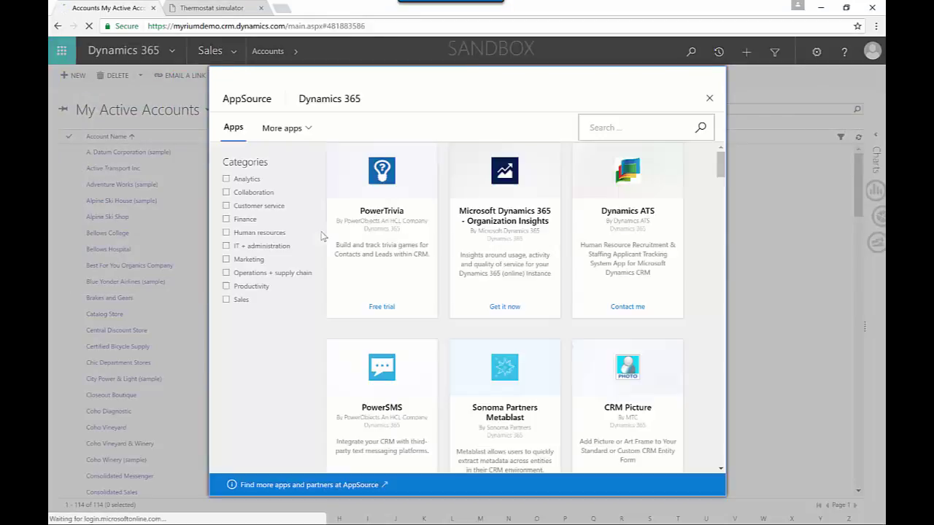
{"action": "left_click", "coordinate": [619, 129]}
{"action": "type", "text": "Dy"}
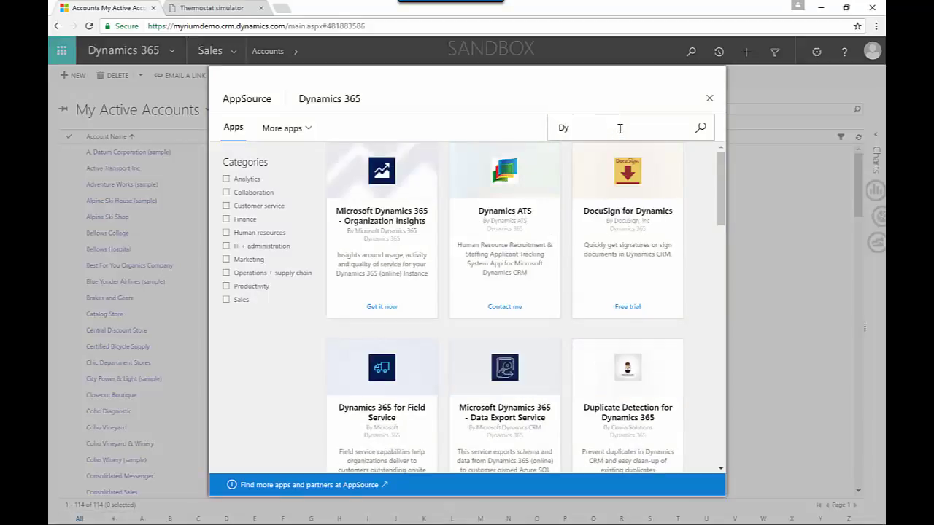
{"action": "key", "text": "BackSpace"}
{"action": "key", "text": "BackSpace"}
{"action": "type", "text": "Connec"}
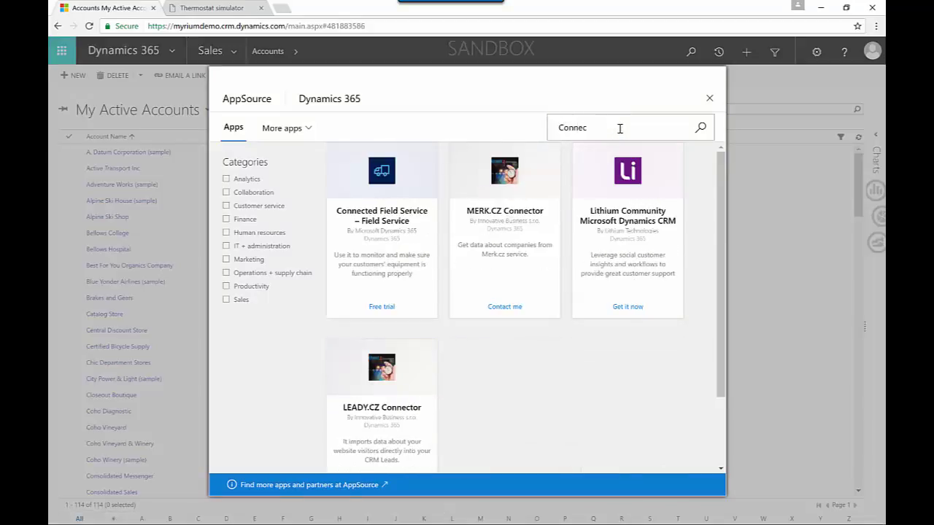
Step: Request the free trial of Connected Field Service – Field Service, agreeing to the provider's terms of use
{"action": "left_click", "coordinate": [379, 307]}
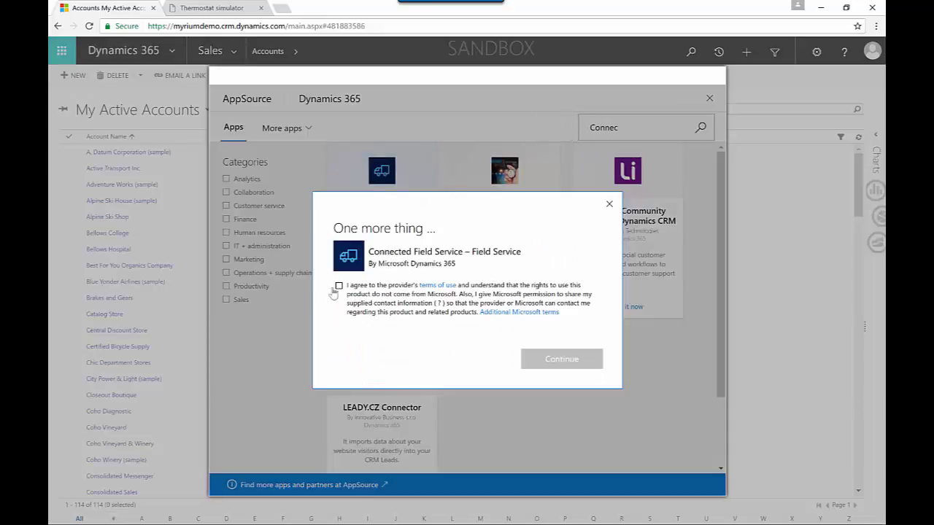
{"action": "left_click", "coordinate": [337, 286]}
{"action": "left_click", "coordinate": [570, 362]}
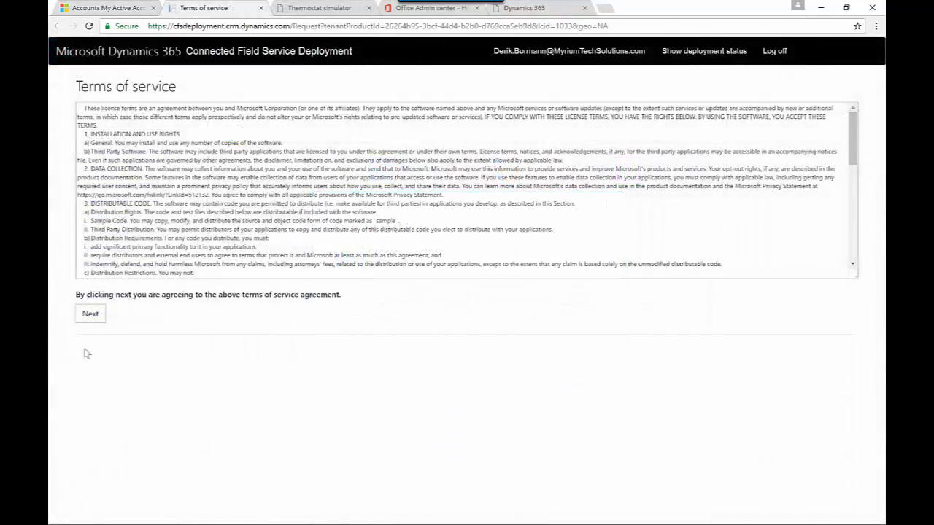
Step: Accept the terms of service and privacy statement, and choose Dev as the Dynamics 365 organization for the new deployment
{"action": "left_click", "coordinate": [99, 319]}
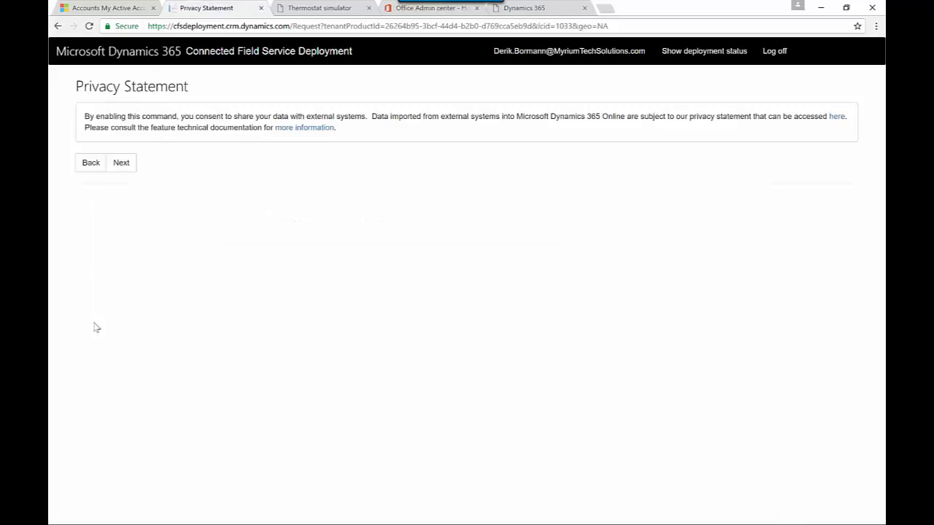
{"action": "left_click", "coordinate": [121, 163]}
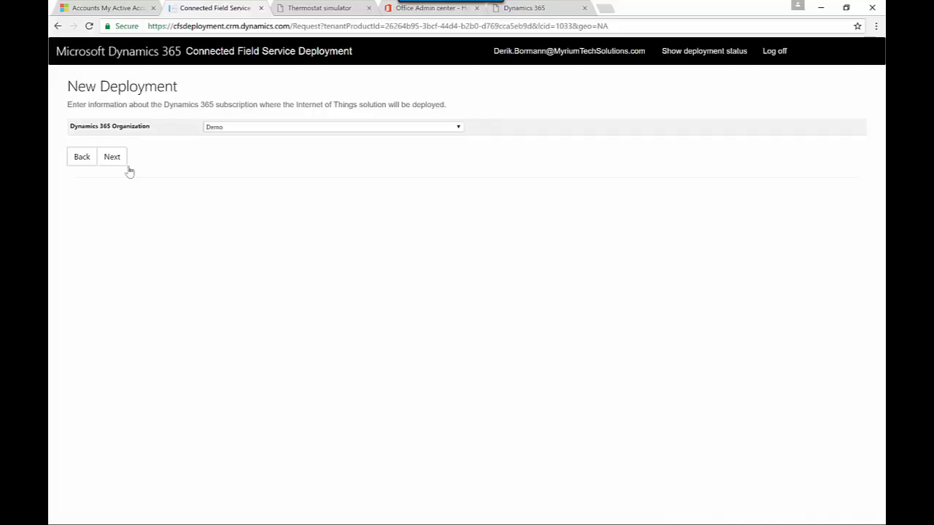
{"action": "left_click", "coordinate": [237, 129]}
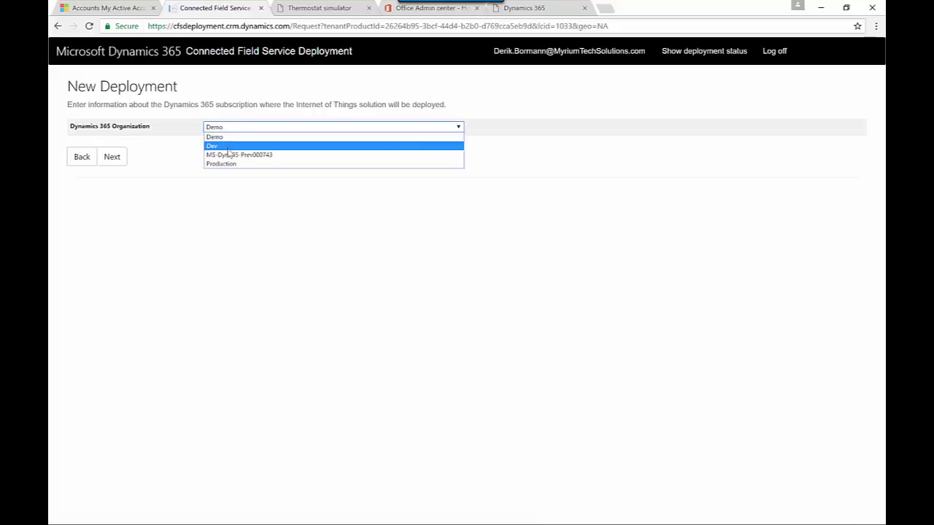
{"action": "left_click", "coordinate": [229, 150]}
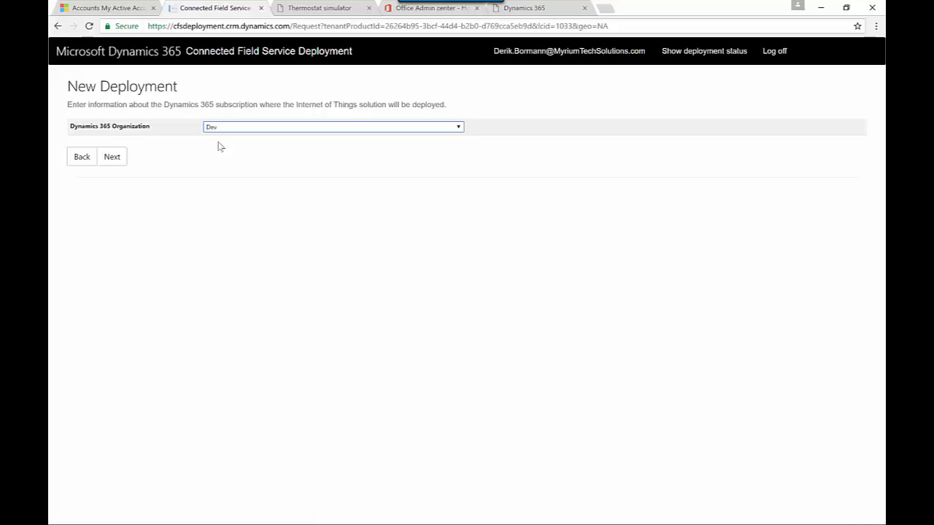
{"action": "left_click", "coordinate": [119, 161]}
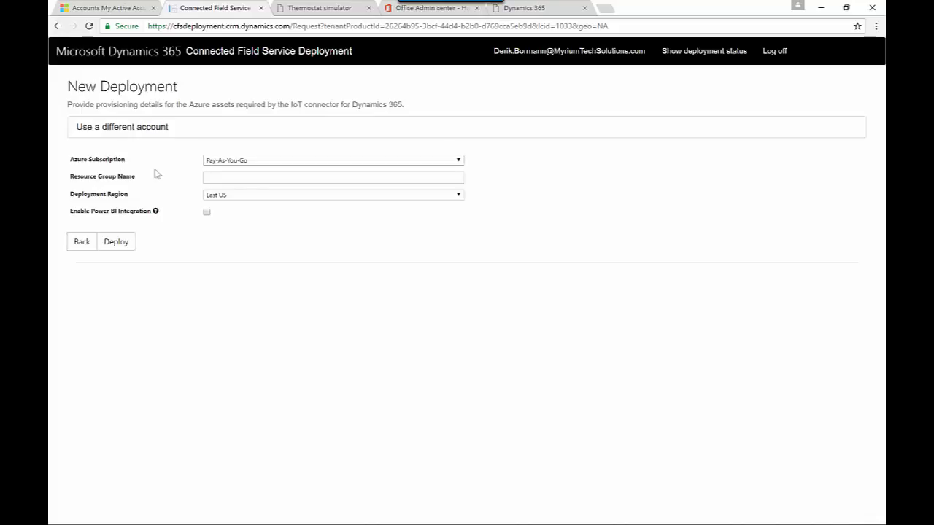
Step: Enter IOT_TOD as the resource group name for the new deployment
{"action": "left_click", "coordinate": [220, 180]}
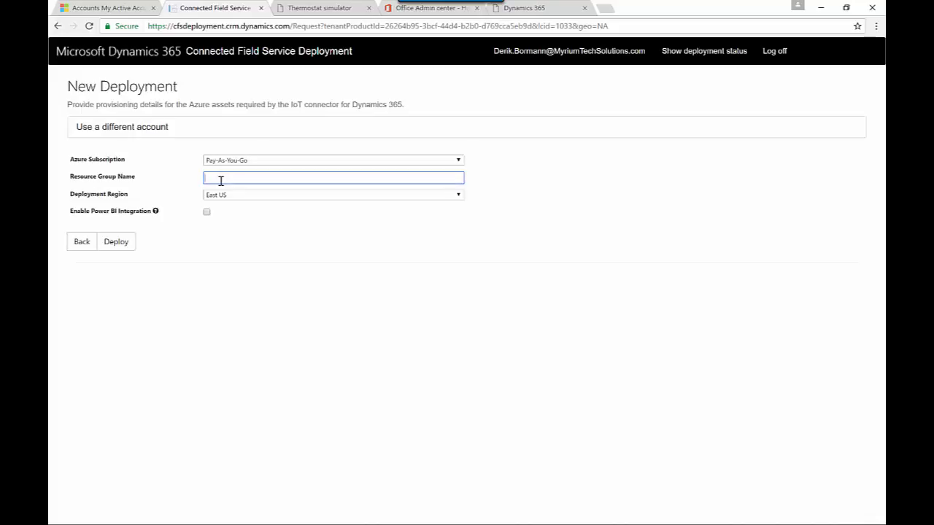
{"action": "type", "text": "IOT_TSD"}
{"action": "key", "text": "Tab"}
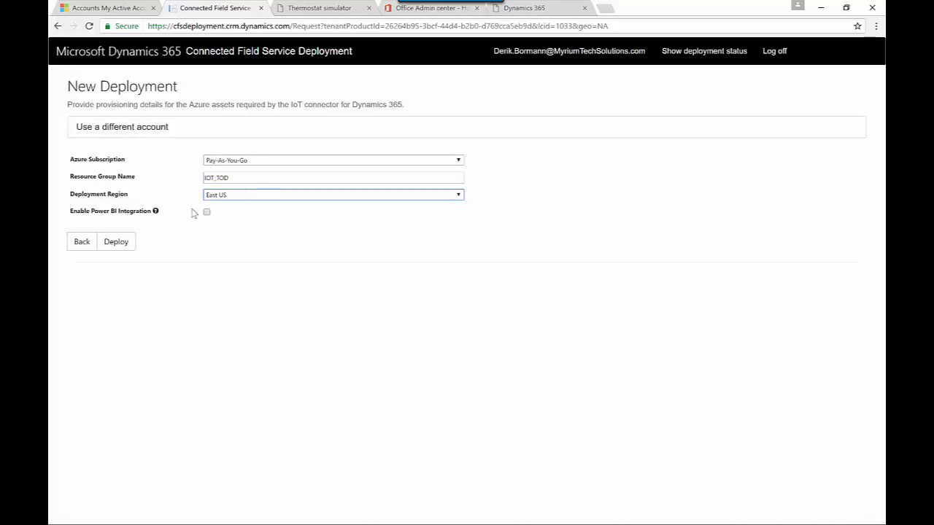
{"action": "left_click", "coordinate": [208, 213]}
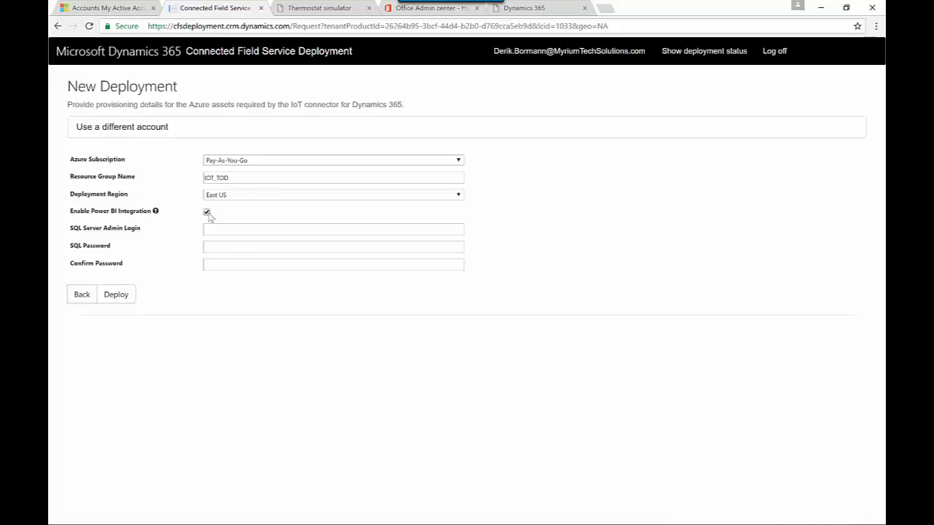
{"action": "left_click", "coordinate": [229, 231]}
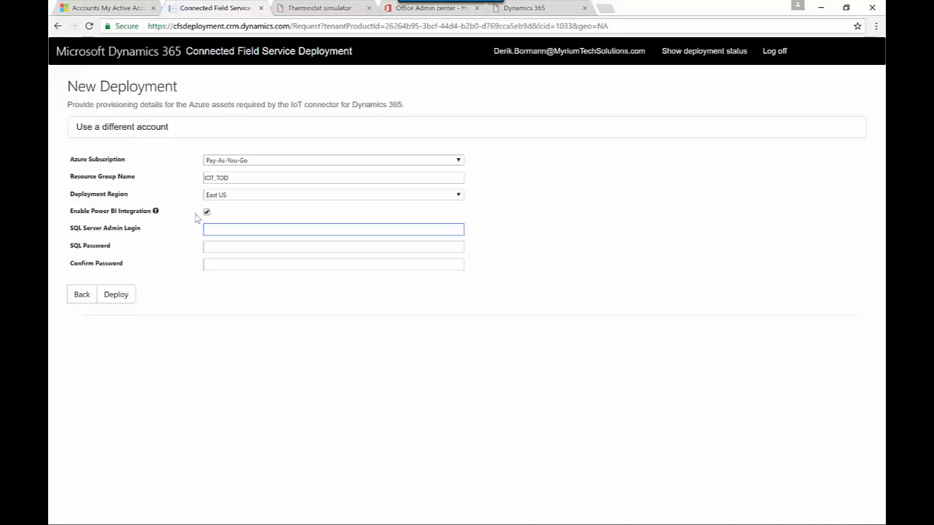
{"action": "left_click", "coordinate": [206, 212]}
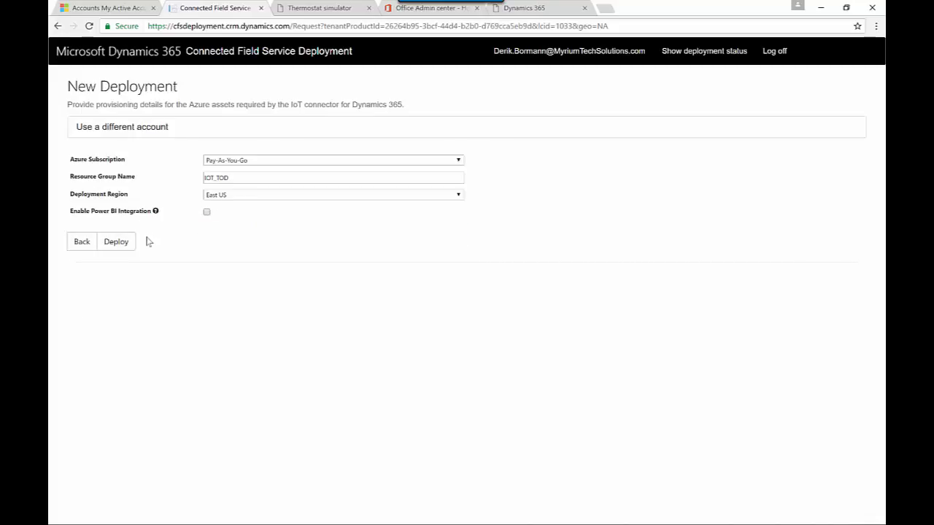
Step: Submit the deployment and review the deployment status of the listed resource groups and their resources
{"action": "left_click", "coordinate": [116, 243]}
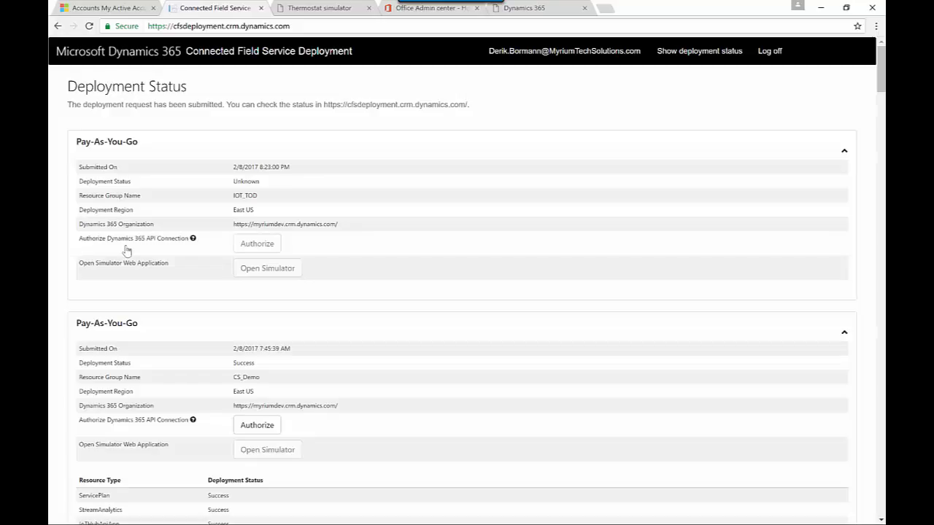
{"action": "scroll", "coordinate": [126, 250], "scroll_direction": "down", "scroll_amount": 3}
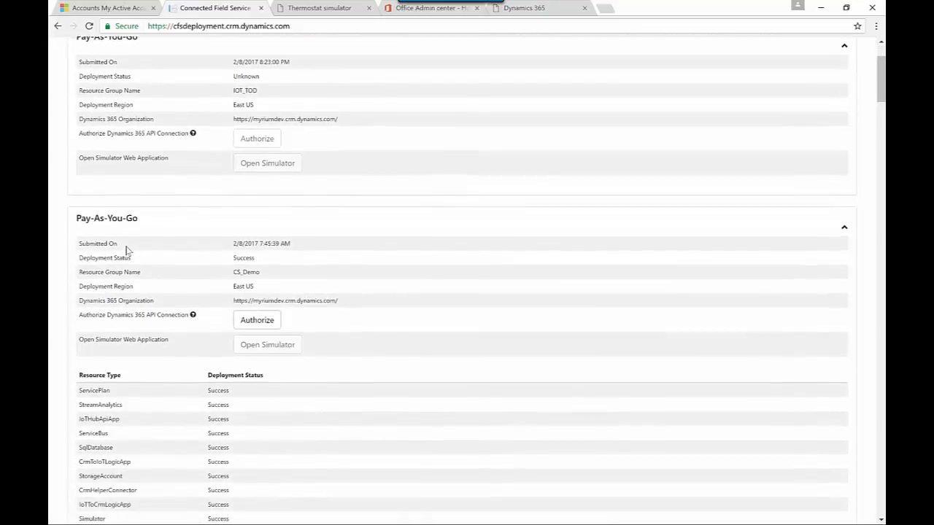
{"action": "scroll", "coordinate": [127, 251], "scroll_direction": "down", "scroll_amount": 2}
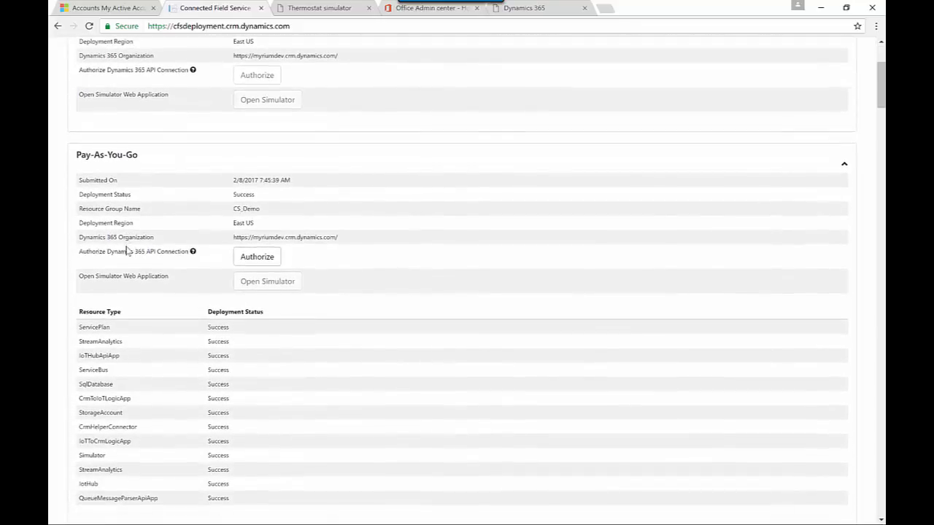
{"action": "scroll", "coordinate": [127, 250], "scroll_direction": "down", "scroll_amount": 2}
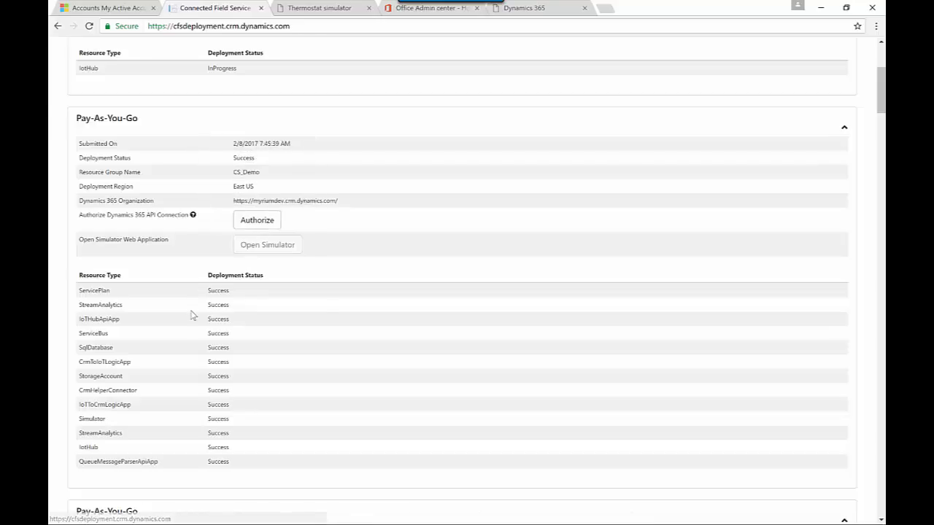
Step: Authorize the CS_Demo deployment's Dynamics 365 API connection in Azure with the work or school account and save the connection
{"action": "left_click", "coordinate": [265, 230]}
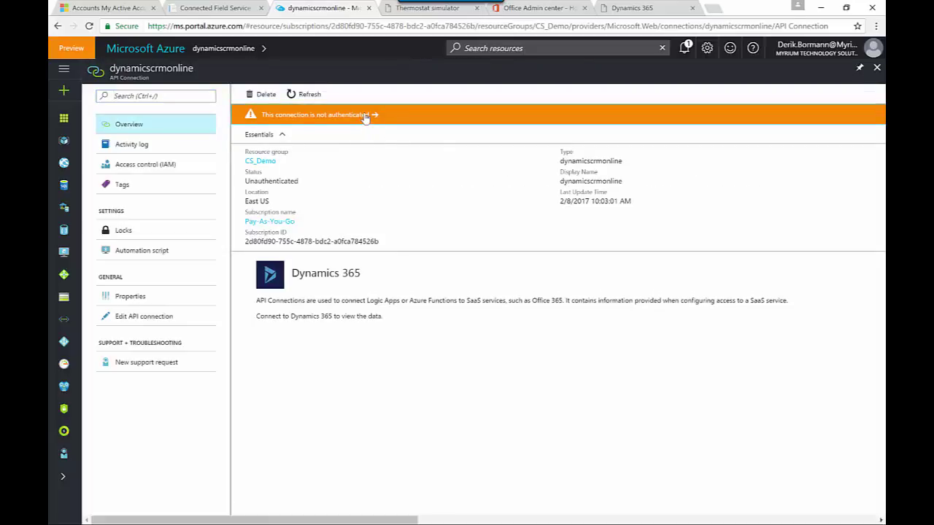
{"action": "left_click", "coordinate": [365, 119]}
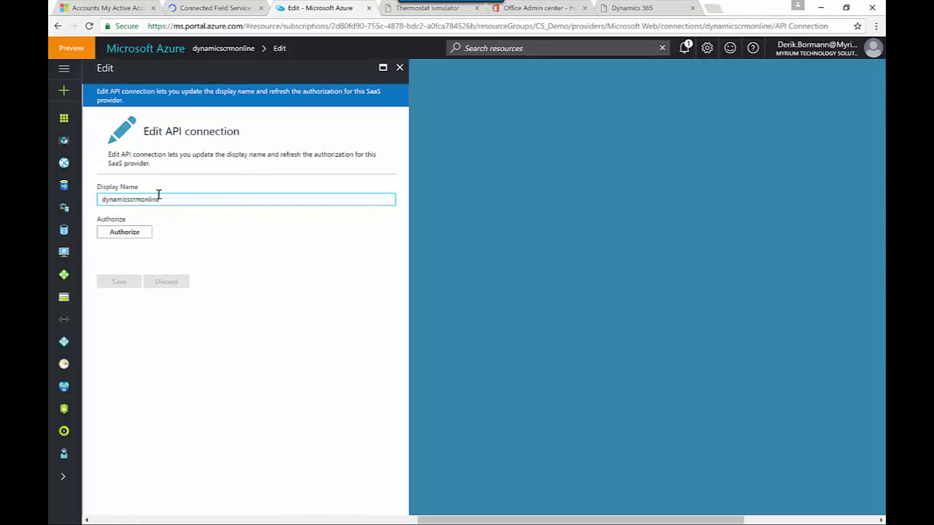
{"action": "left_click", "coordinate": [138, 235]}
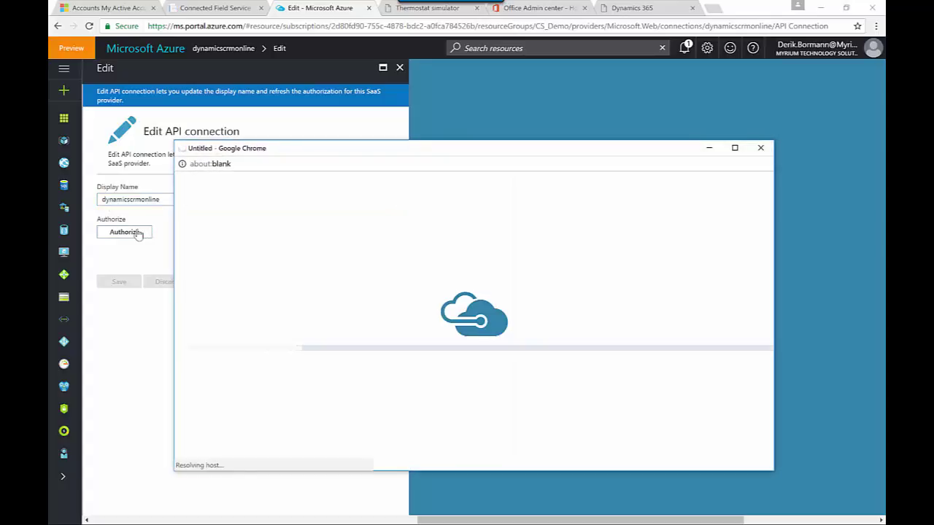
{"action": "left_click", "coordinate": [613, 267]}
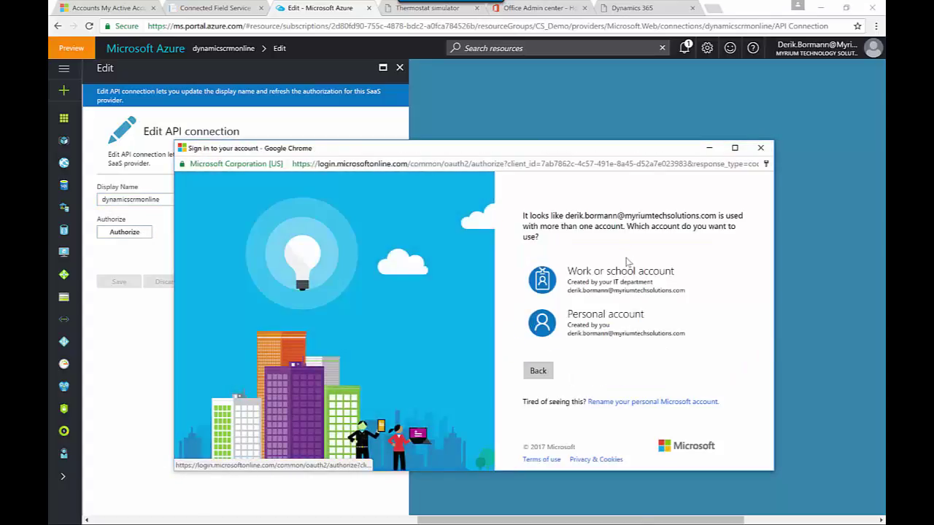
{"action": "left_click", "coordinate": [628, 263]}
{"action": "left_click", "coordinate": [534, 315]}
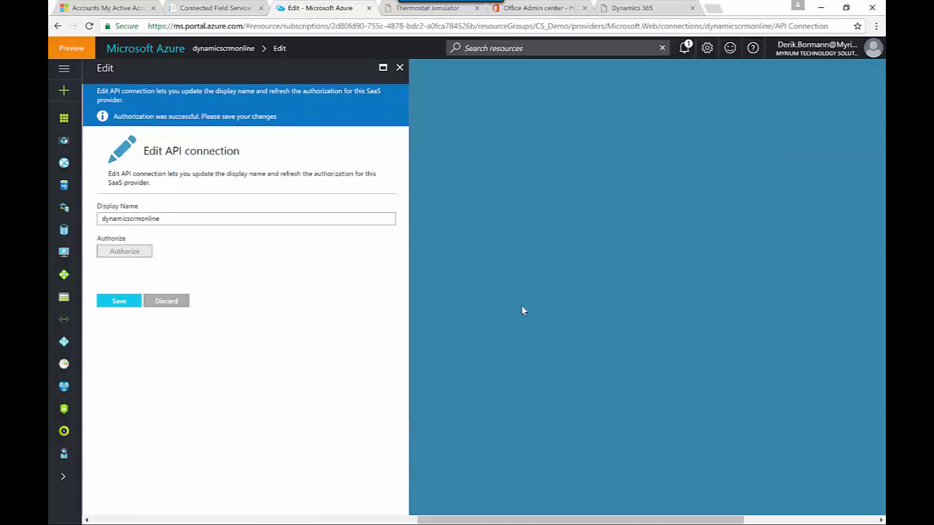
{"action": "left_click", "coordinate": [115, 307]}
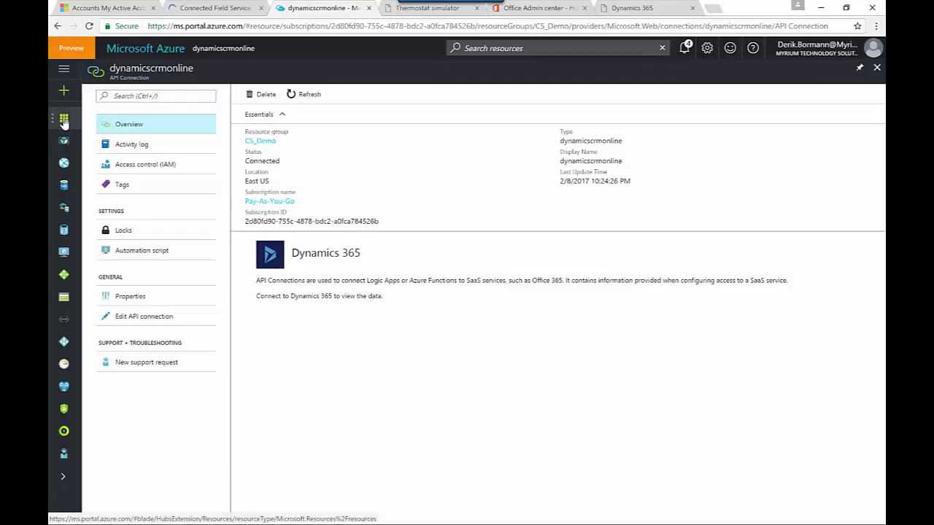
Step: Show all Azure resources and filter them by the name FS_IOT
{"action": "left_click", "coordinate": [135, 95]}
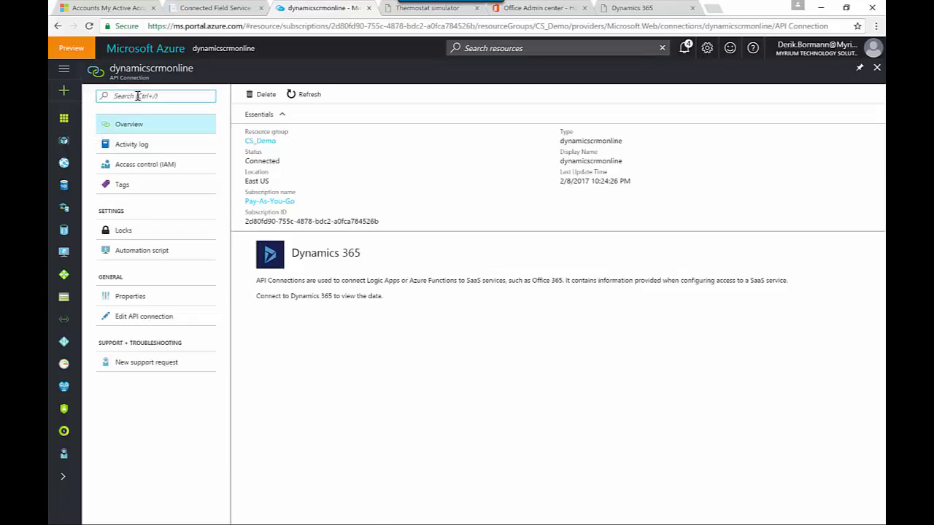
{"action": "type", "text": "FS_IOT"}
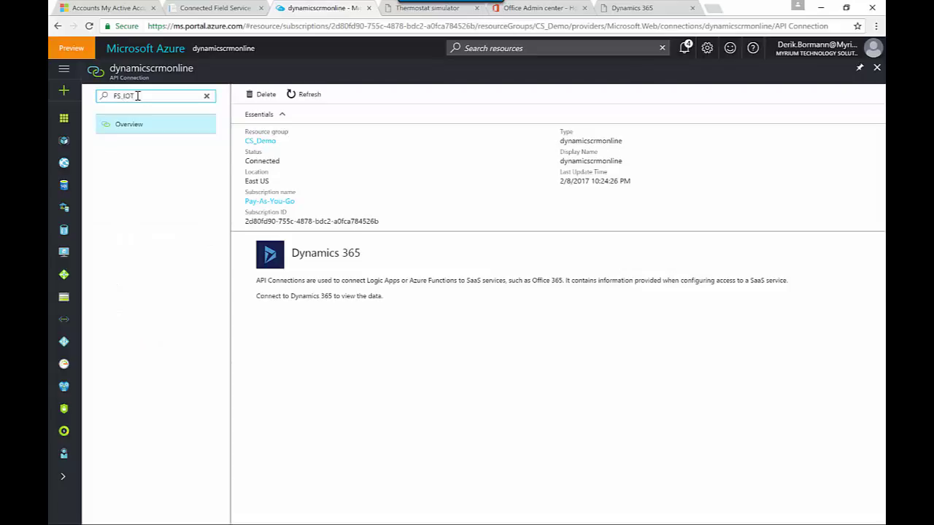
{"action": "left_click", "coordinate": [268, 146]}
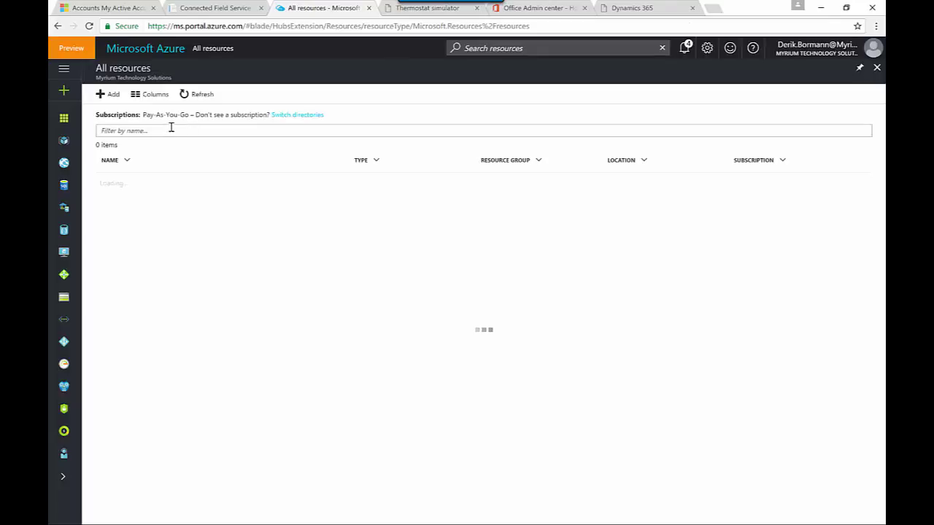
{"action": "left_click", "coordinate": [168, 132]}
{"action": "type", "text": "FS_IOT"}
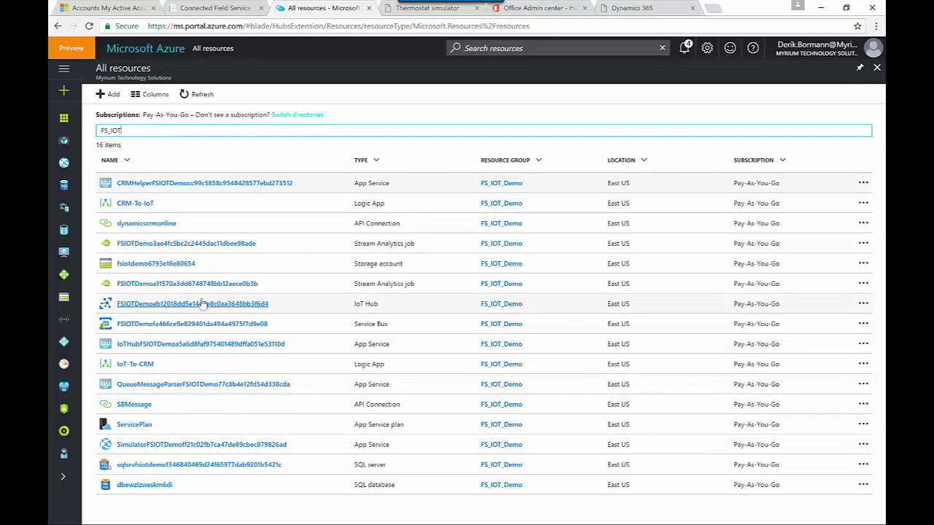
Step: View the overviews of the FSIOTDemo IoT Hub and the SimulatorFSIOTDemo App Service
{"action": "left_click", "coordinate": [125, 305]}
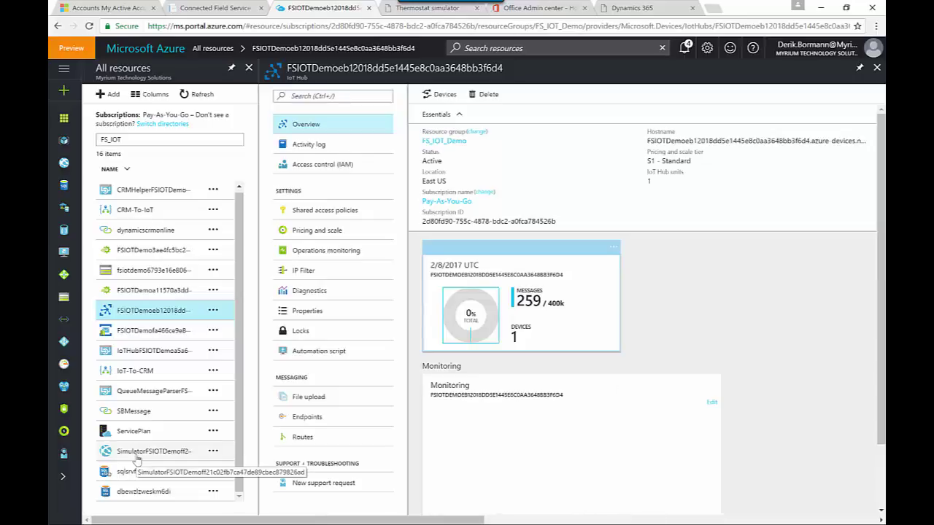
{"action": "left_click", "coordinate": [136, 459]}
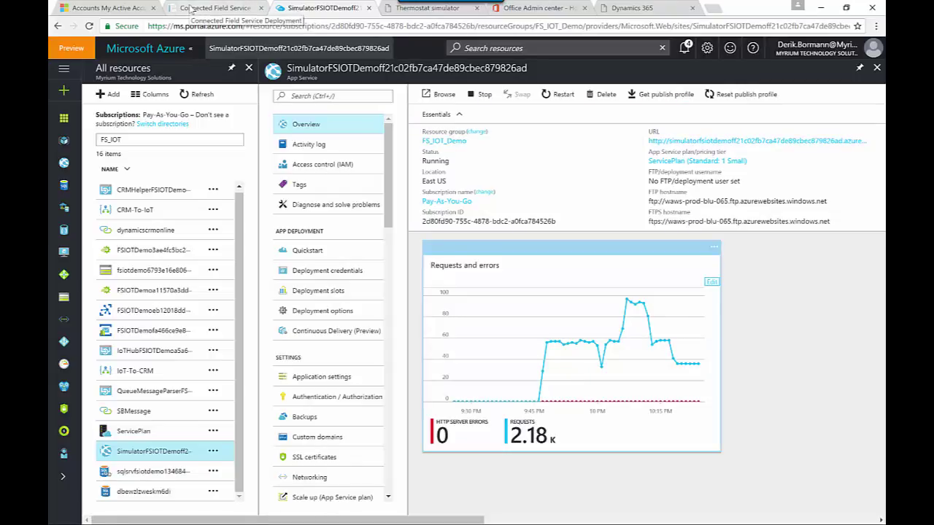
Step: Check the Connection page of the Thermostat simulator site, and return to the FSIOTDemo IoT Hub overview in the Azure portal
{"action": "left_click", "coordinate": [403, 10]}
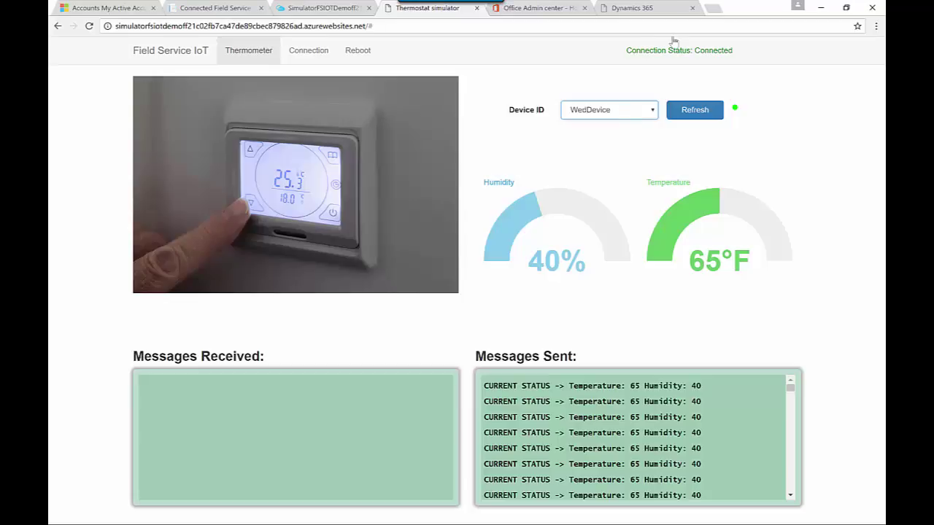
{"action": "left_click", "coordinate": [307, 56]}
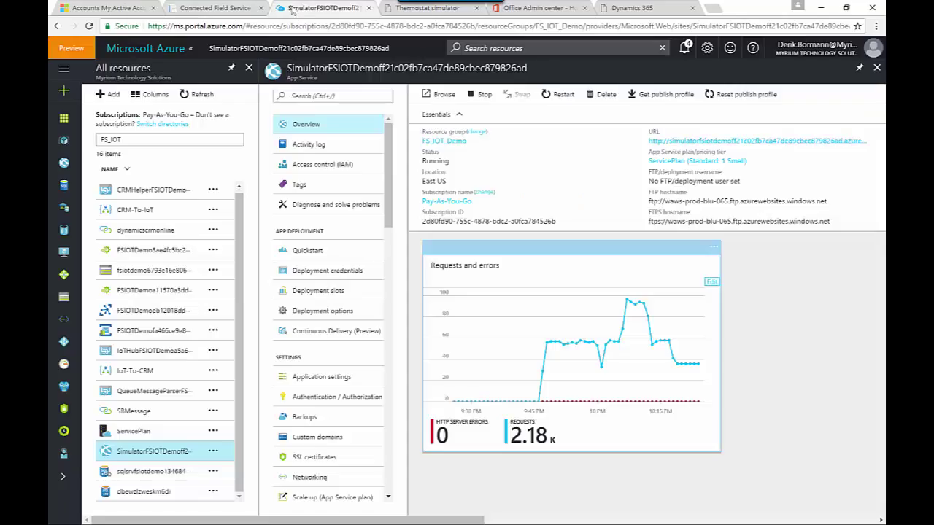
{"action": "left_click", "coordinate": [294, 9]}
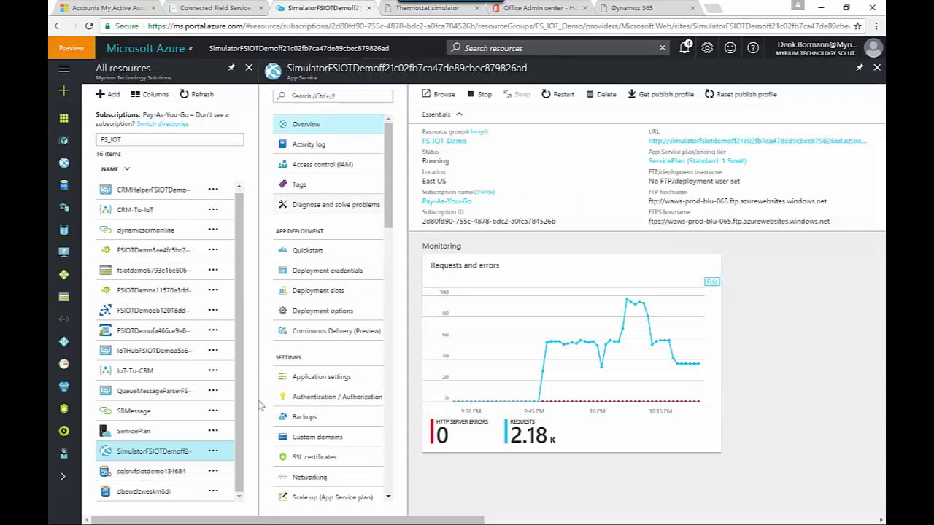
{"action": "left_click", "coordinate": [158, 316]}
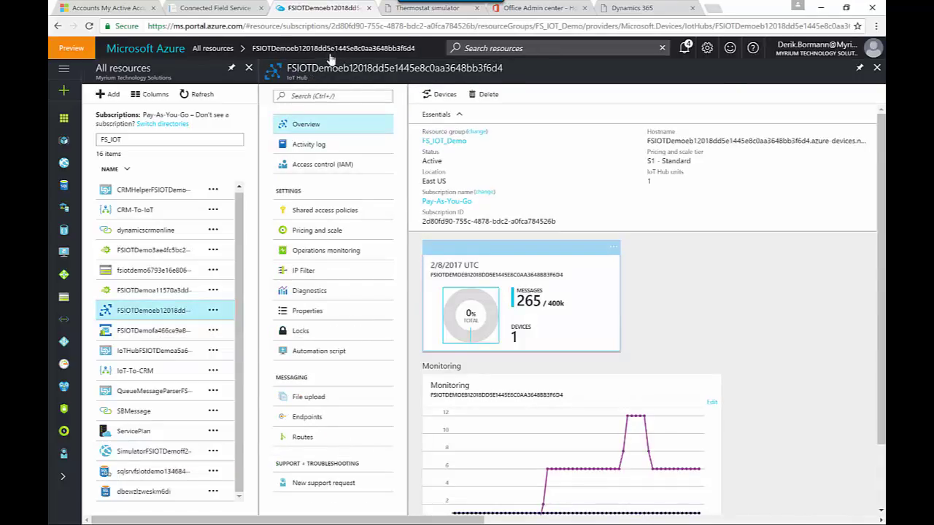
Step: Copy the iothubowner policy's primary key from the IoT Hub's shared access policies and connect the Thermostat simulator using its configured connection details
{"action": "left_click", "coordinate": [392, 10]}
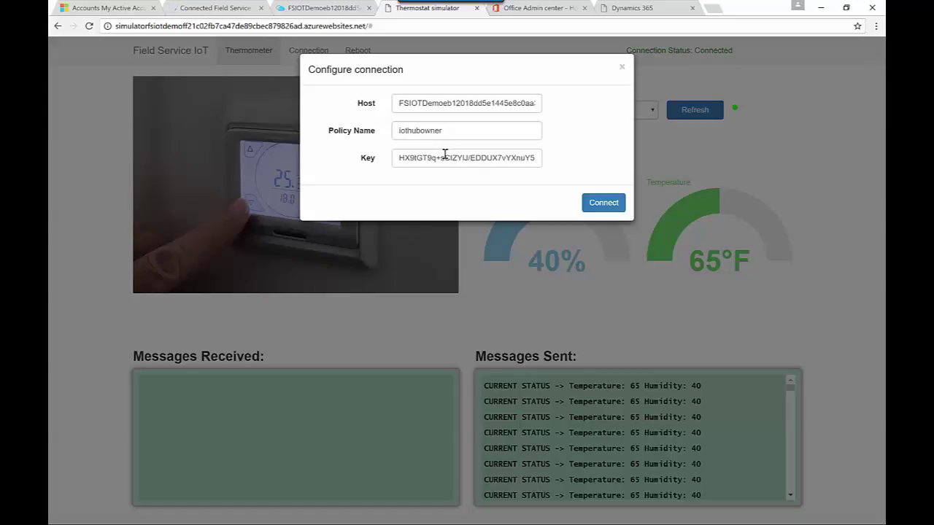
{"action": "left_click", "coordinate": [294, 12]}
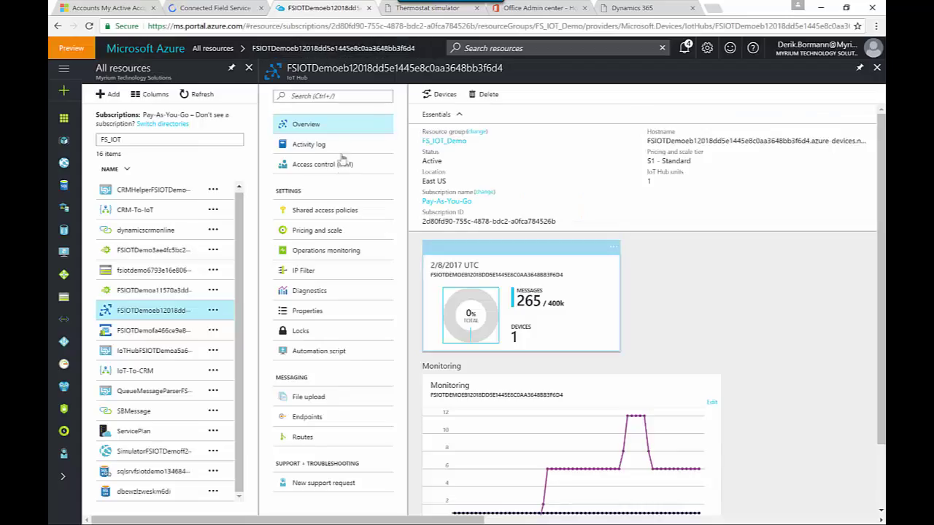
{"action": "left_click", "coordinate": [324, 216]}
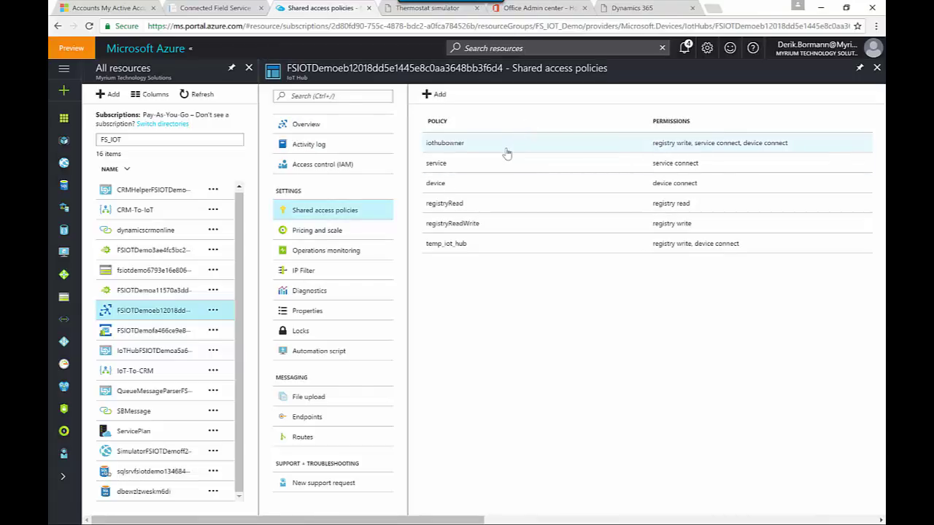
{"action": "left_click", "coordinate": [508, 153]}
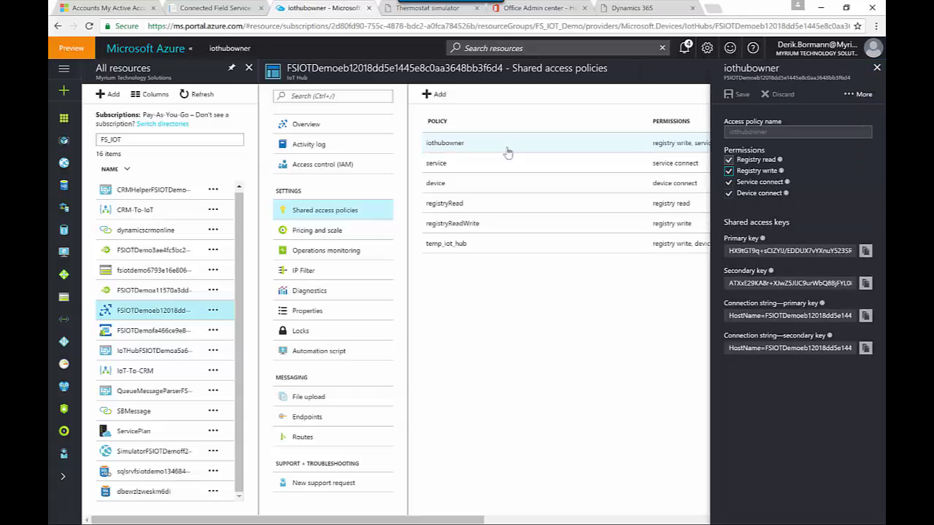
{"action": "left_click", "coordinate": [865, 251]}
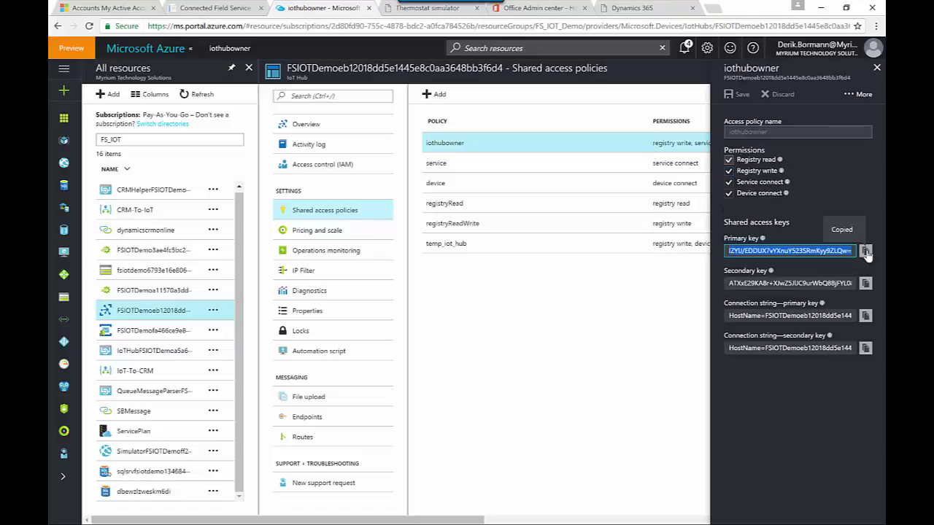
{"action": "left_click", "coordinate": [414, 8]}
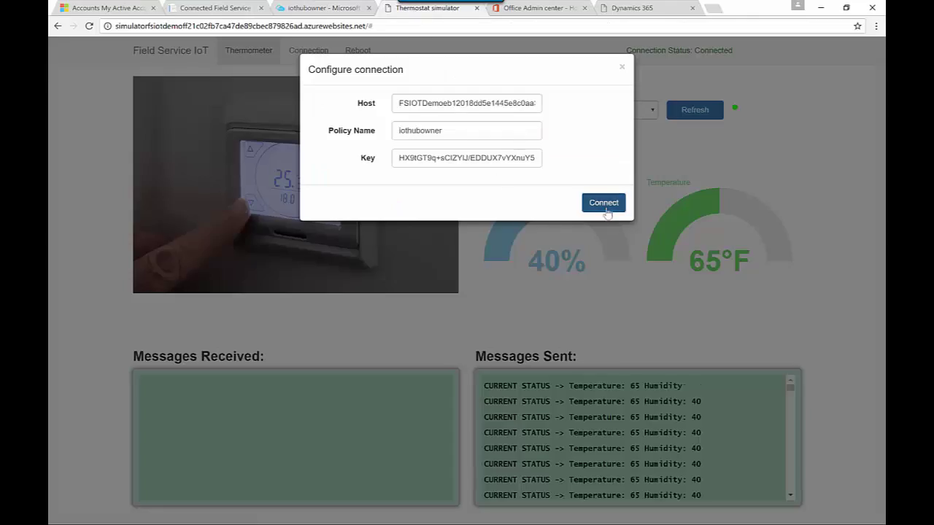
{"action": "left_click", "coordinate": [606, 210]}
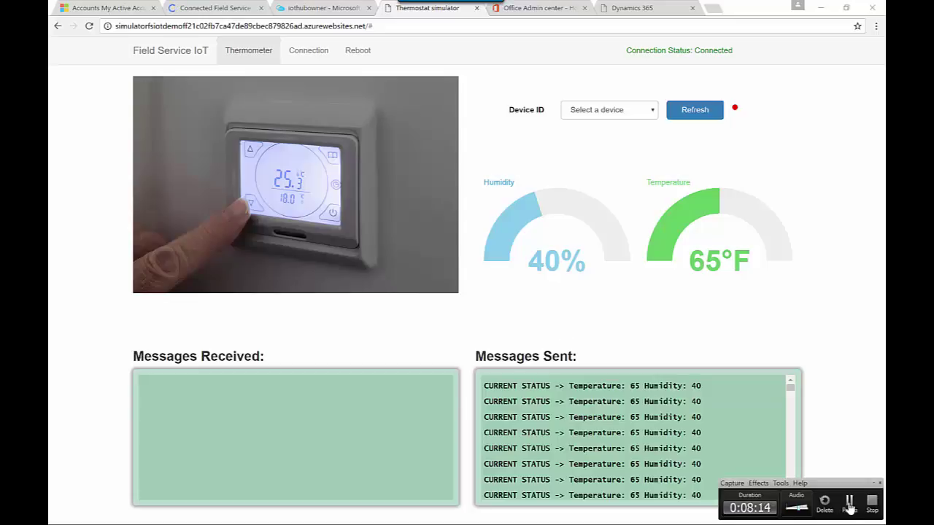
Step: Switch to Dynamics 365 and show the Customer Assets list of the Field Service area
{"action": "left_click", "coordinate": [102, 8]}
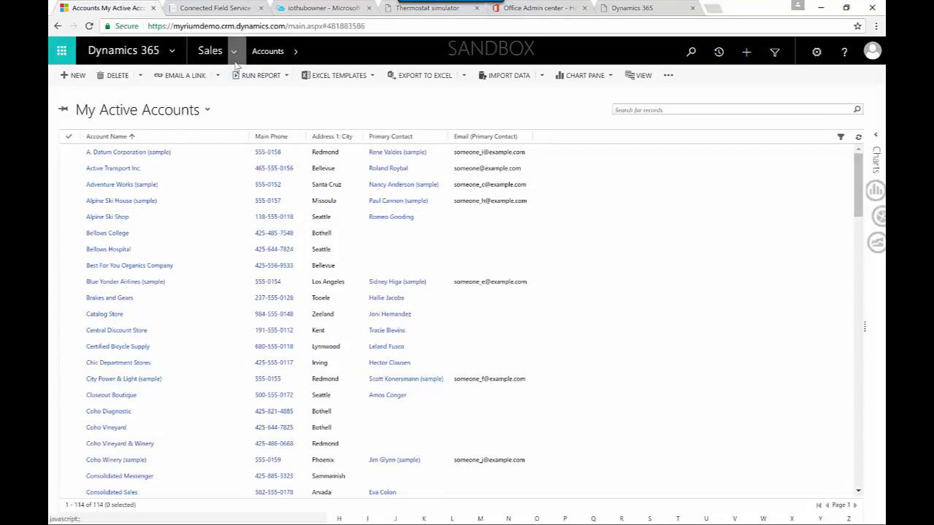
{"action": "left_click", "coordinate": [213, 51]}
{"action": "left_click", "coordinate": [755, 107]}
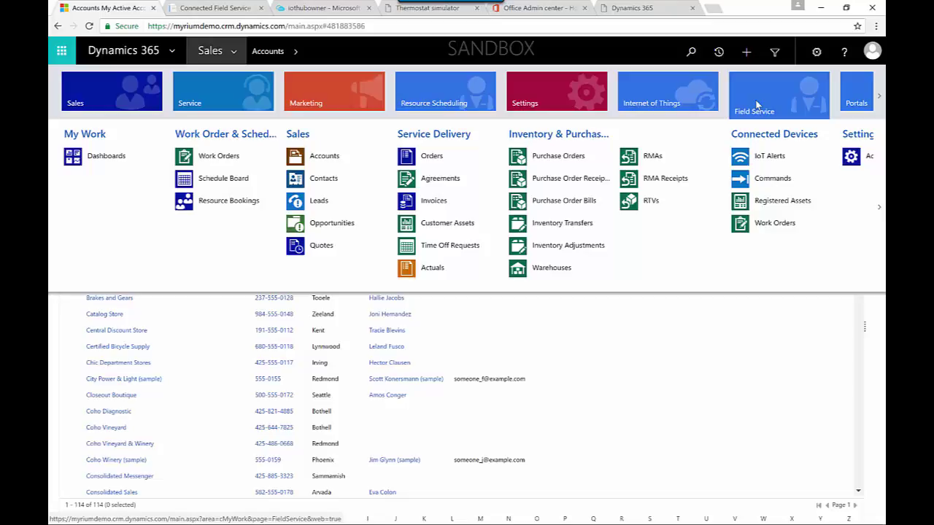
{"action": "left_click", "coordinate": [444, 230]}
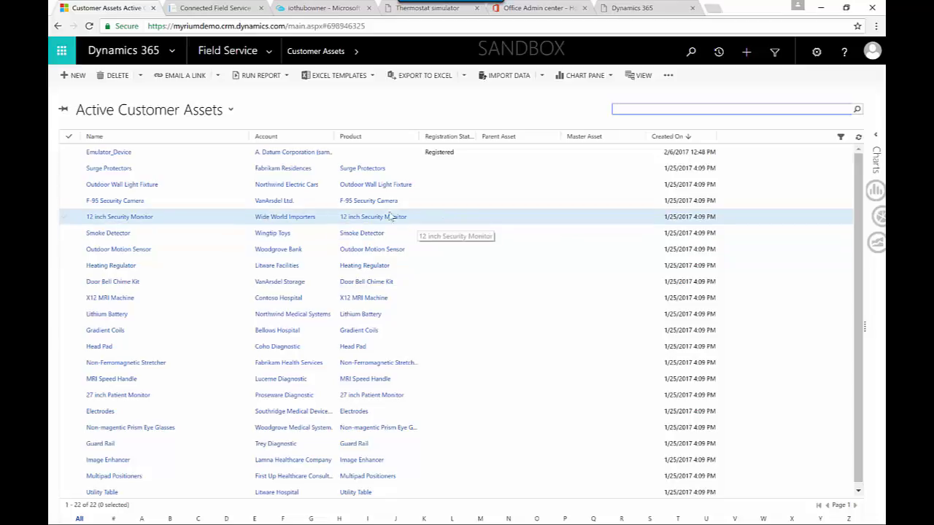
Step: Start a new customer asset named TOD_Device and assign it to the account Adventure Works (sample)
{"action": "left_click", "coordinate": [73, 75]}
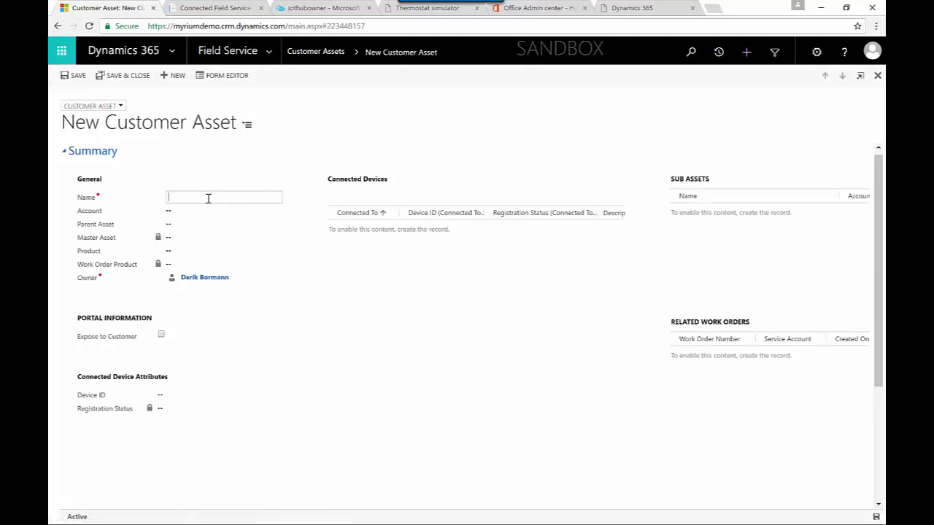
{"action": "type", "text": "TOD_Device"}
{"action": "key", "text": "Tab"}
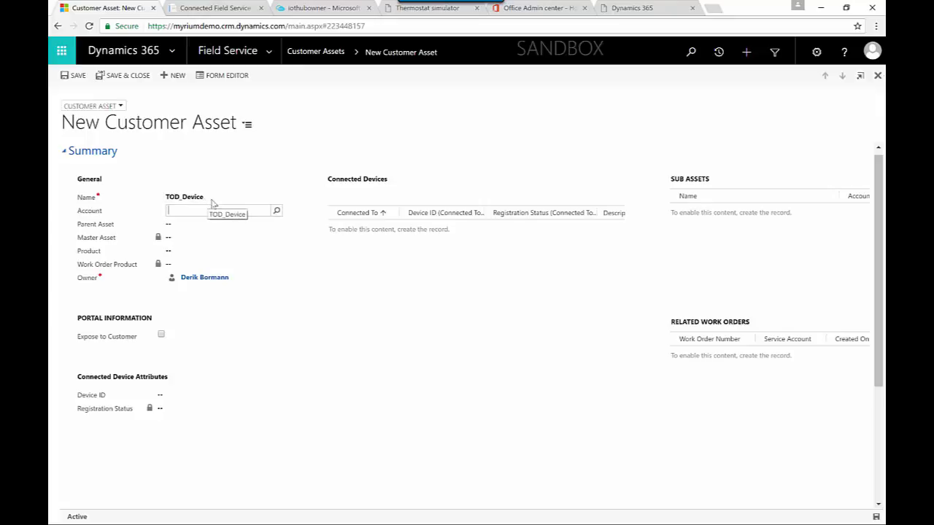
{"action": "left_click", "coordinate": [277, 213]}
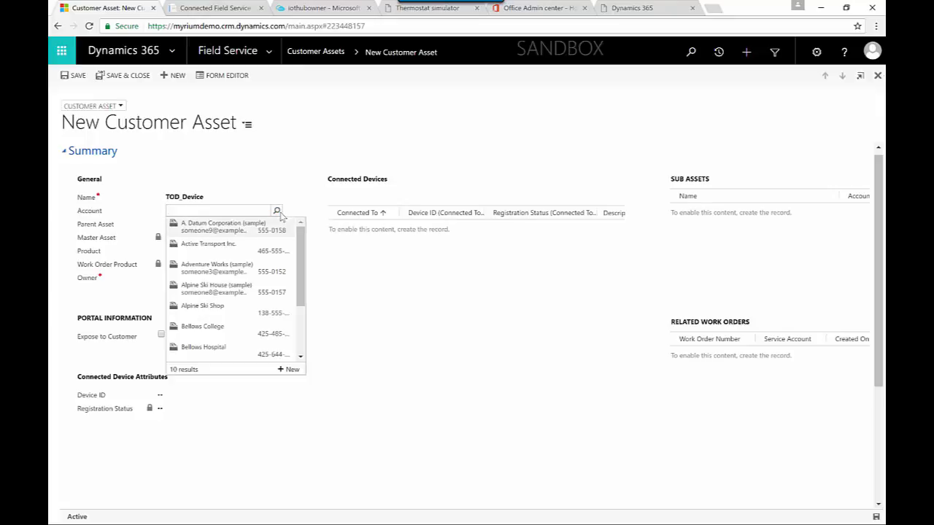
{"action": "left_click", "coordinate": [225, 270]}
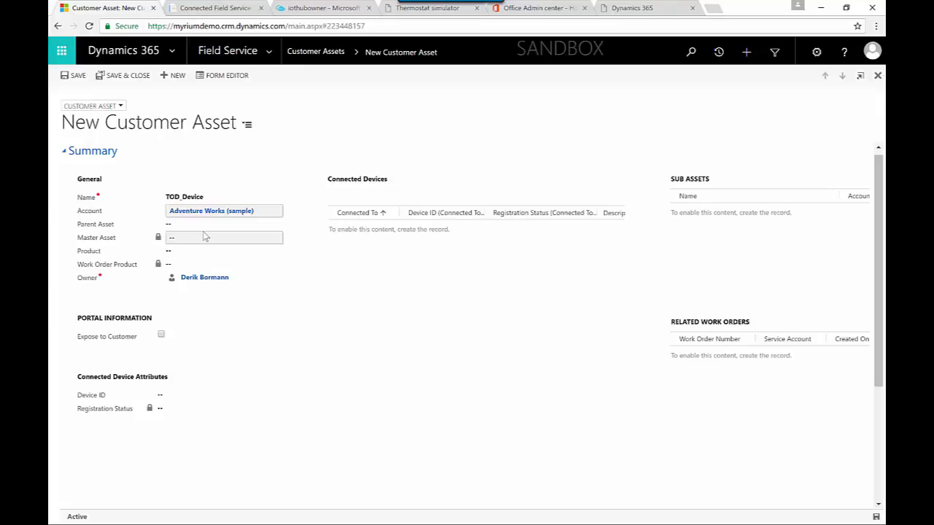
Step: Set the asset's device ID to TODdevice, save the record and register the device
{"action": "left_click", "coordinate": [186, 397]}
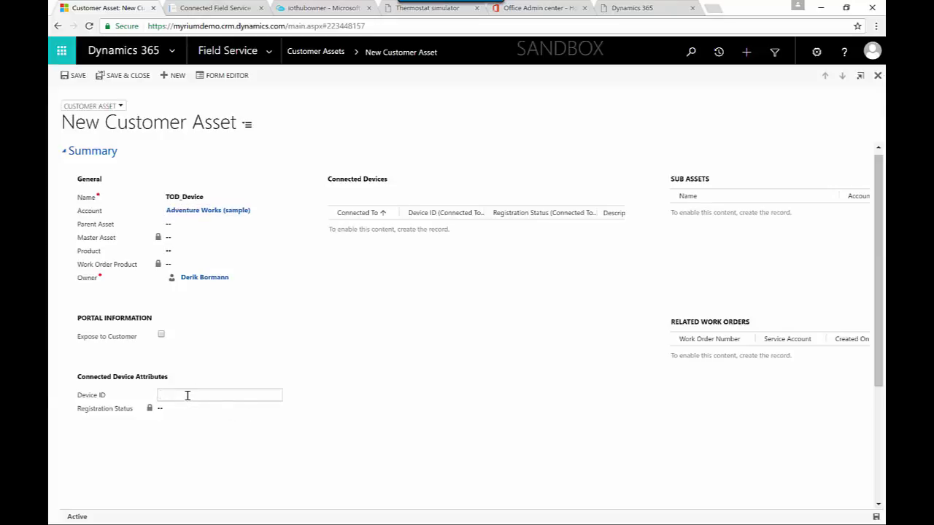
{"action": "type", "text": "TODdevice"}
{"action": "left_click", "coordinate": [70, 77]}
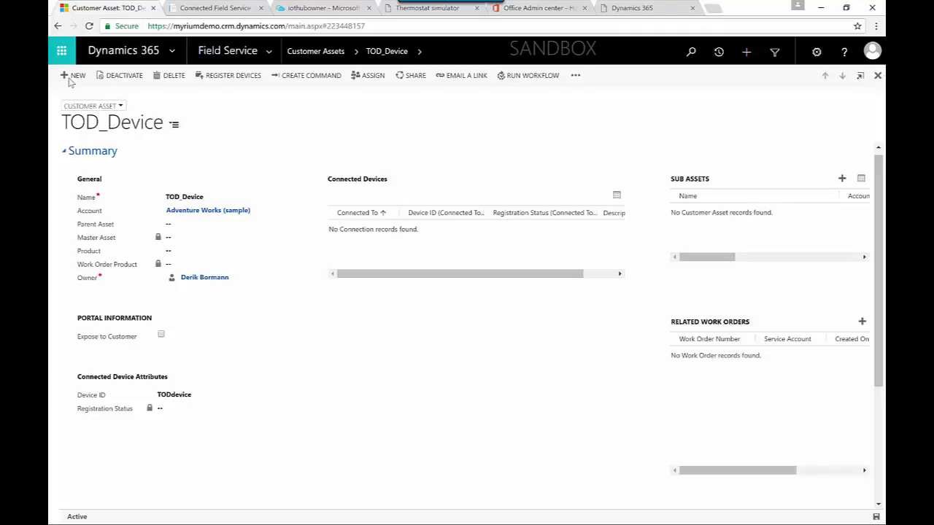
{"action": "left_click", "coordinate": [233, 75]}
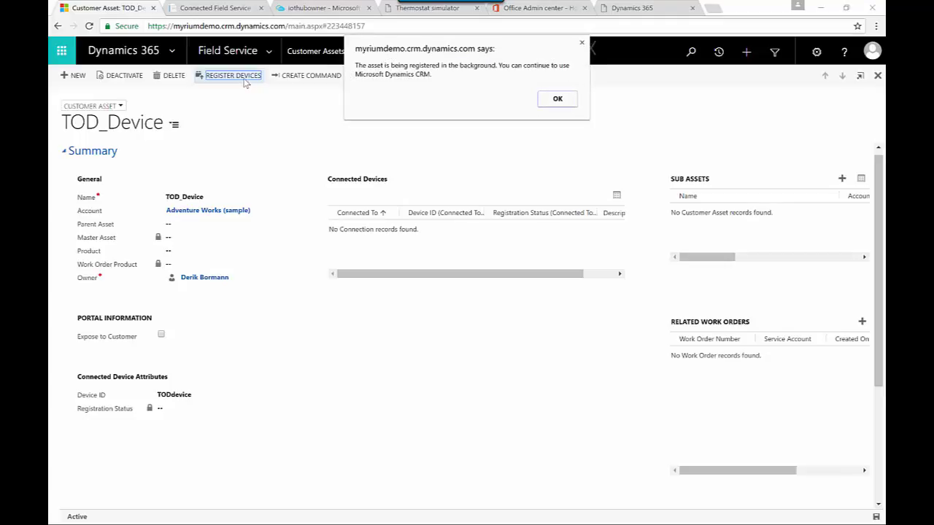
{"action": "left_click", "coordinate": [557, 99]}
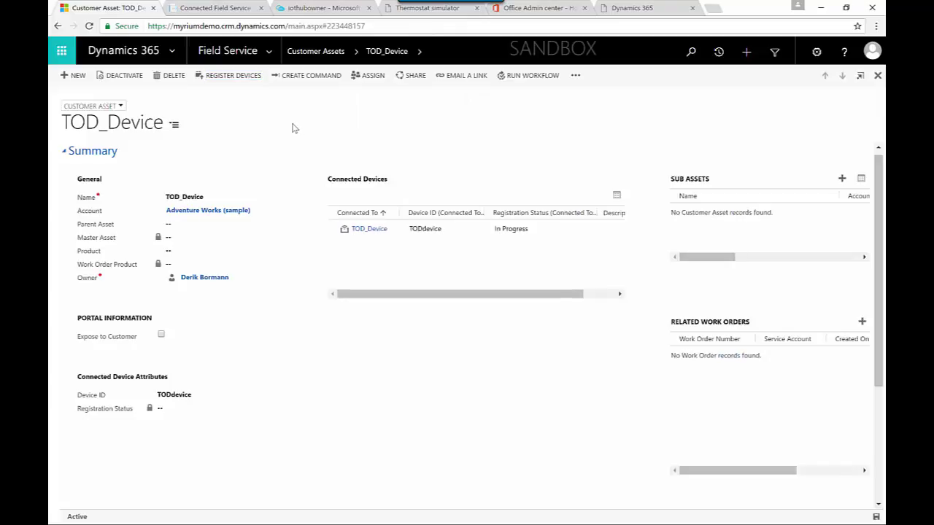
Step: Review the Internet of Things device categories and the Emulator_Device record among the registered devices
{"action": "left_click", "coordinate": [269, 57]}
{"action": "left_click", "coordinate": [691, 100]}
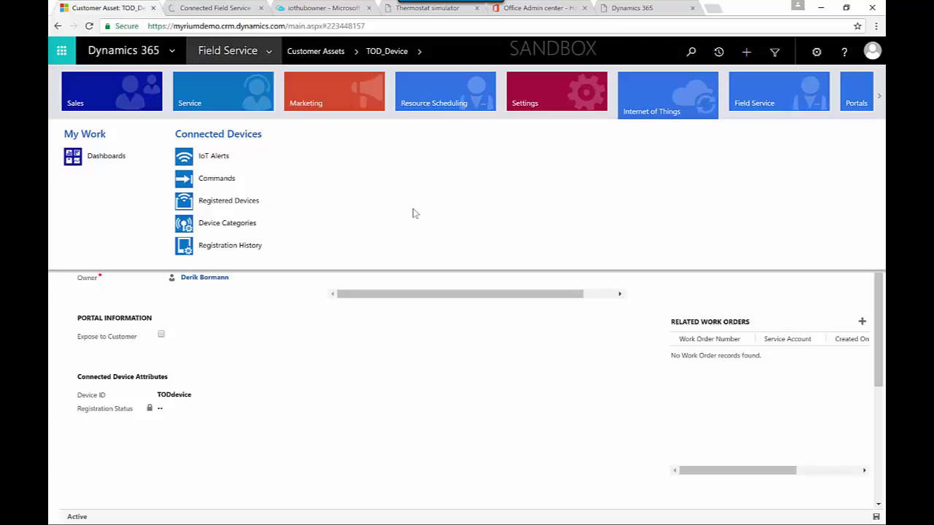
{"action": "left_click", "coordinate": [225, 224]}
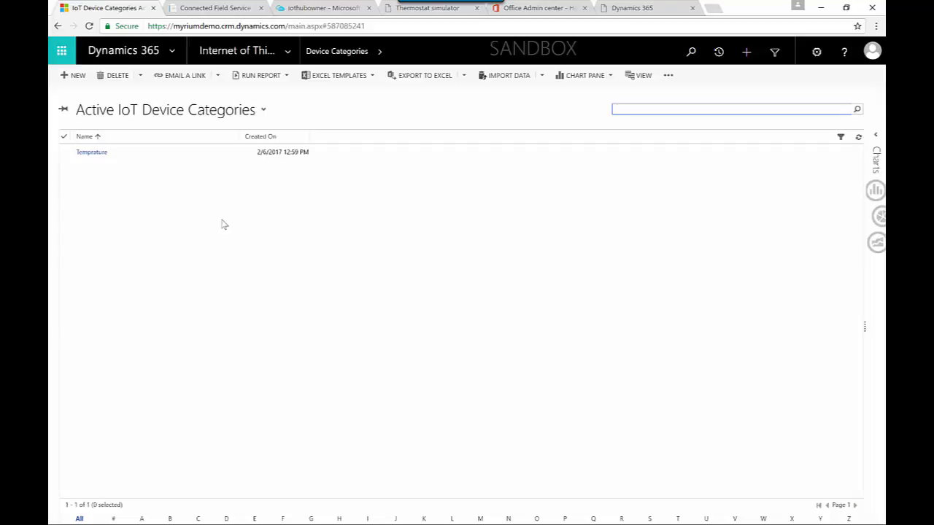
{"action": "left_click", "coordinate": [294, 53]}
{"action": "left_click", "coordinate": [260, 203]}
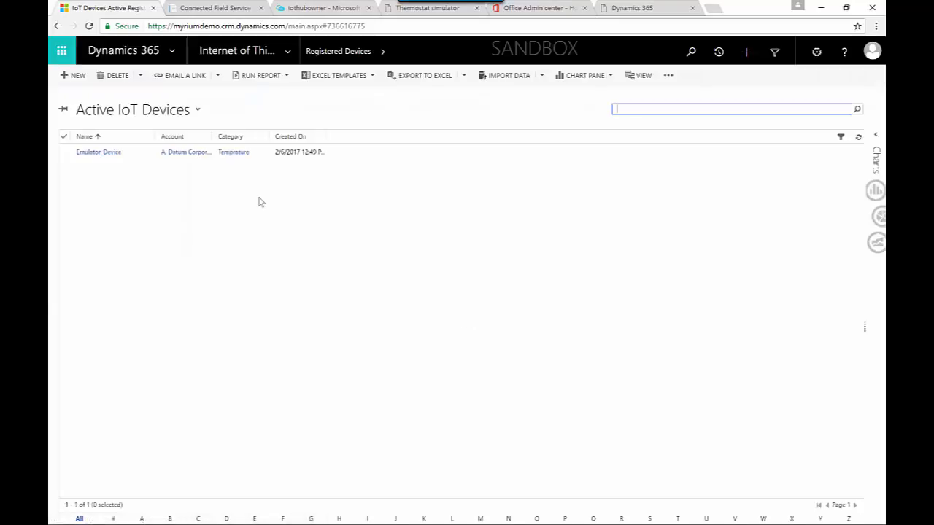
{"action": "left_click", "coordinate": [140, 157]}
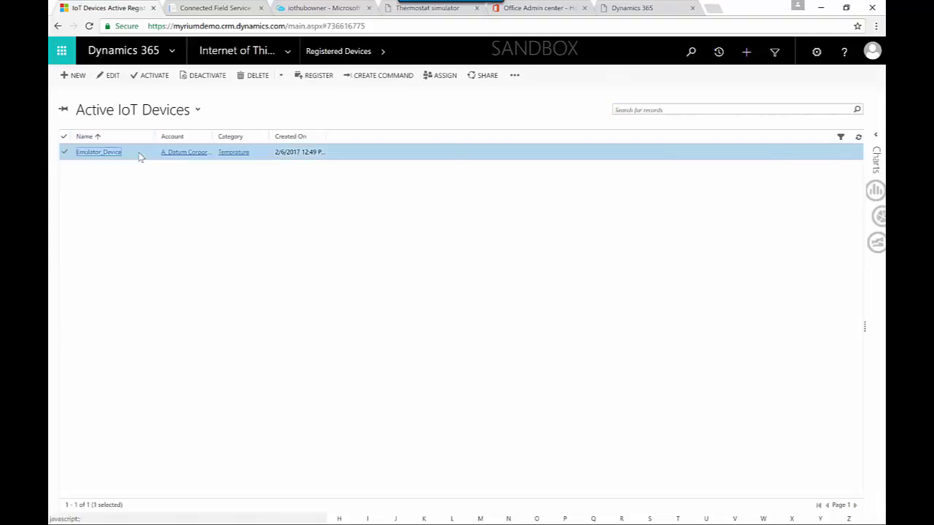
{"action": "double_click", "coordinate": [140, 156]}
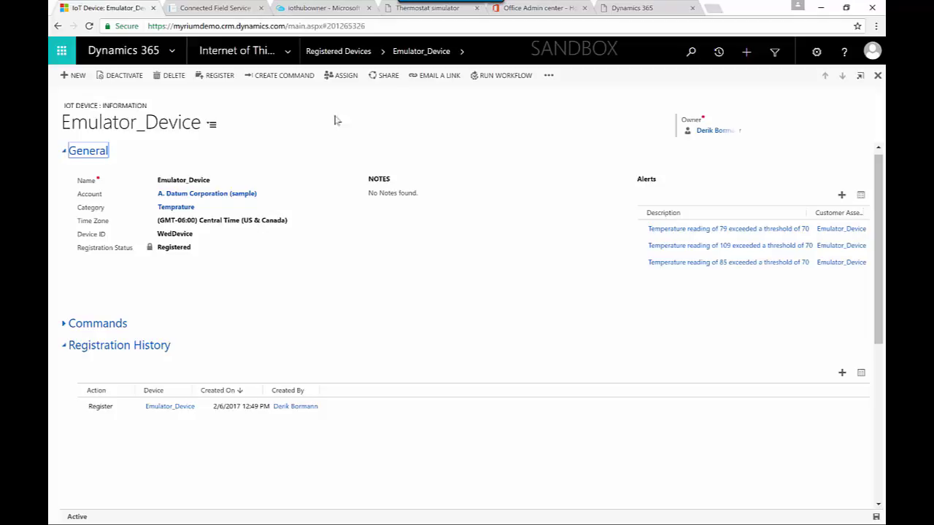
Step: Return to the registered devices list and switch it to the Active IoT Devices view
{"action": "mouse_move", "coordinate": [351, 61]}
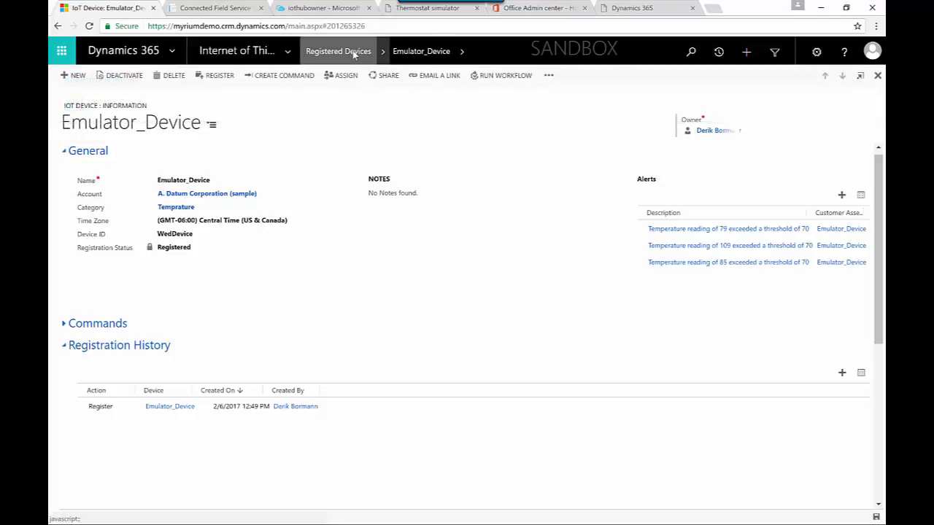
{"action": "left_click", "coordinate": [354, 54]}
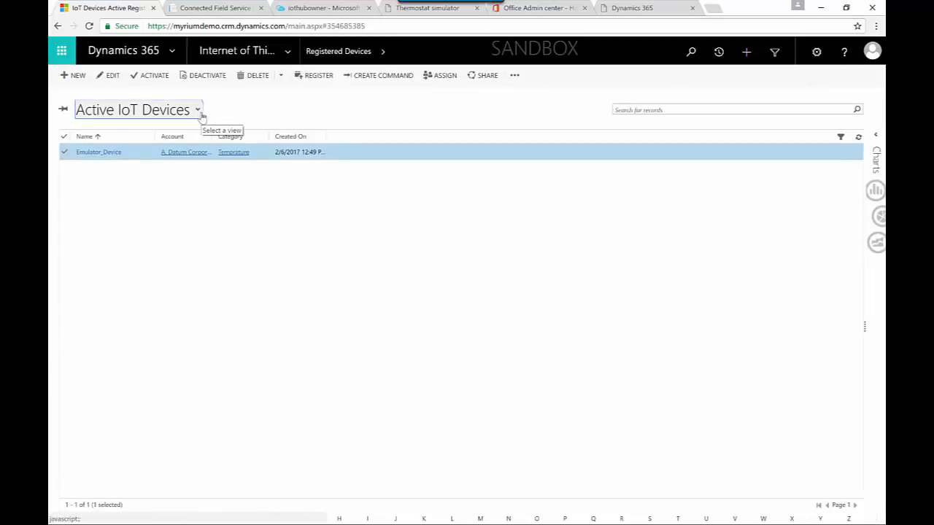
{"action": "left_click", "coordinate": [200, 115]}
{"action": "left_click", "coordinate": [285, 182]}
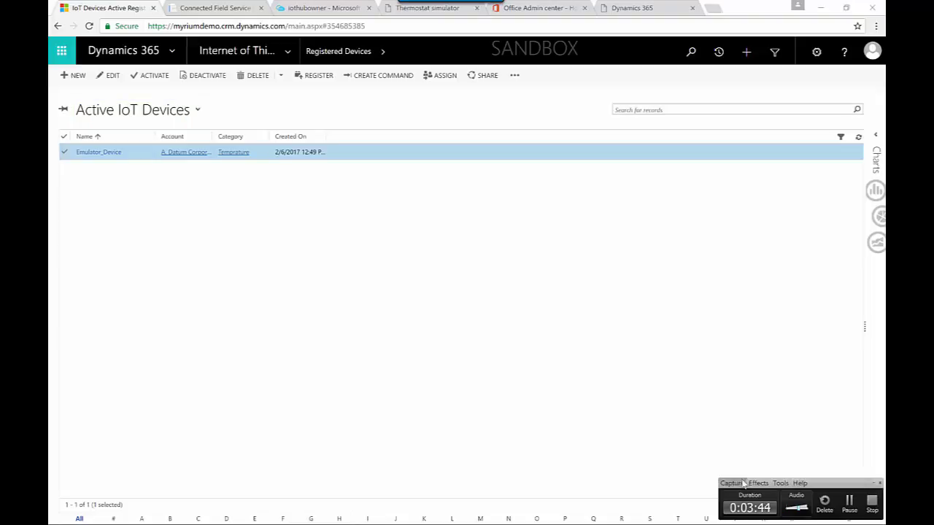
{"action": "left_click", "coordinate": [850, 503]}
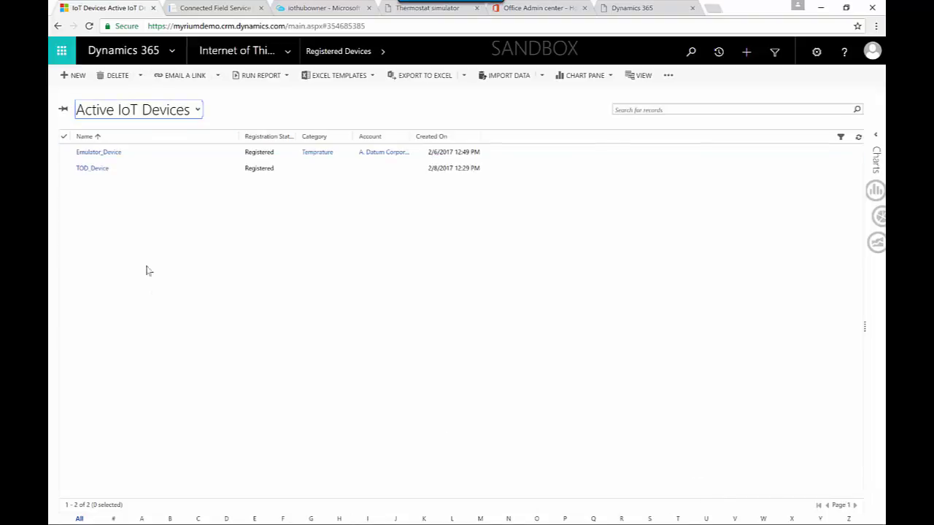
Step: Set the category of the TOD_Device IoT device to Temprature and save the record
{"action": "left_click", "coordinate": [137, 170]}
{"action": "double_click", "coordinate": [137, 174]}
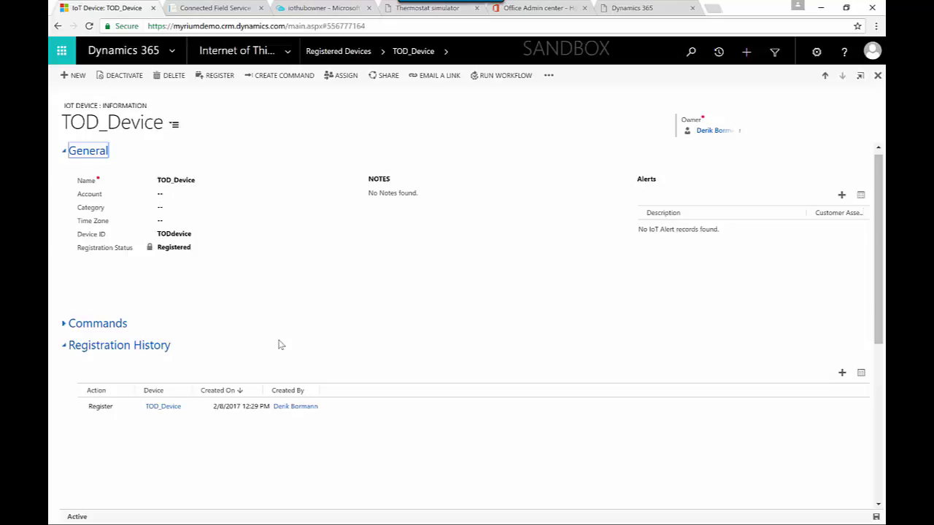
{"action": "left_click", "coordinate": [318, 211]}
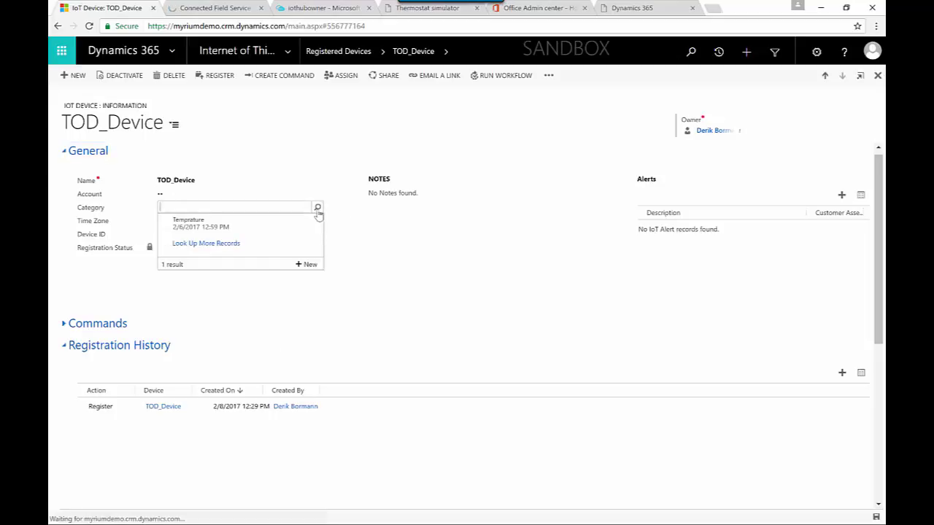
{"action": "left_click", "coordinate": [273, 230]}
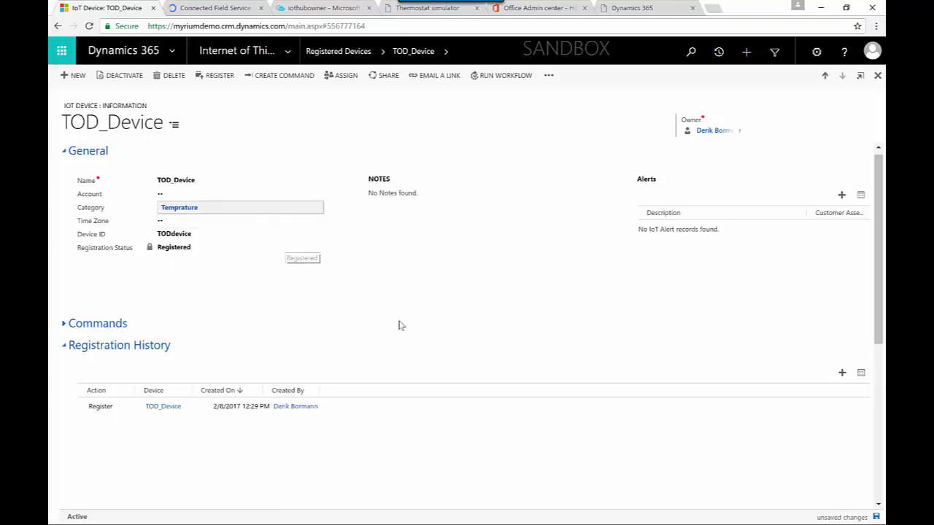
{"action": "left_click", "coordinate": [876, 517]}
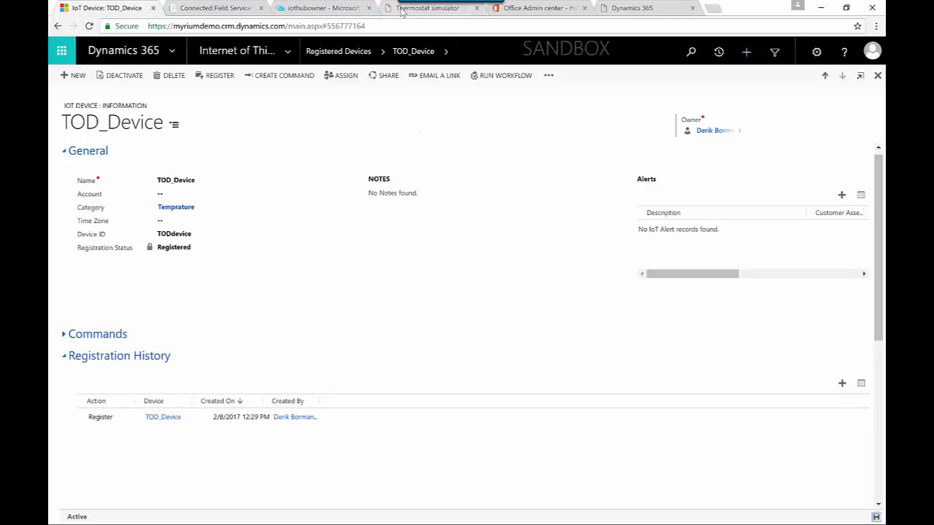
Step: Switch to the Thermostat simulator, refresh its list of device IDs and check the available devices
{"action": "left_click", "coordinate": [394, 14]}
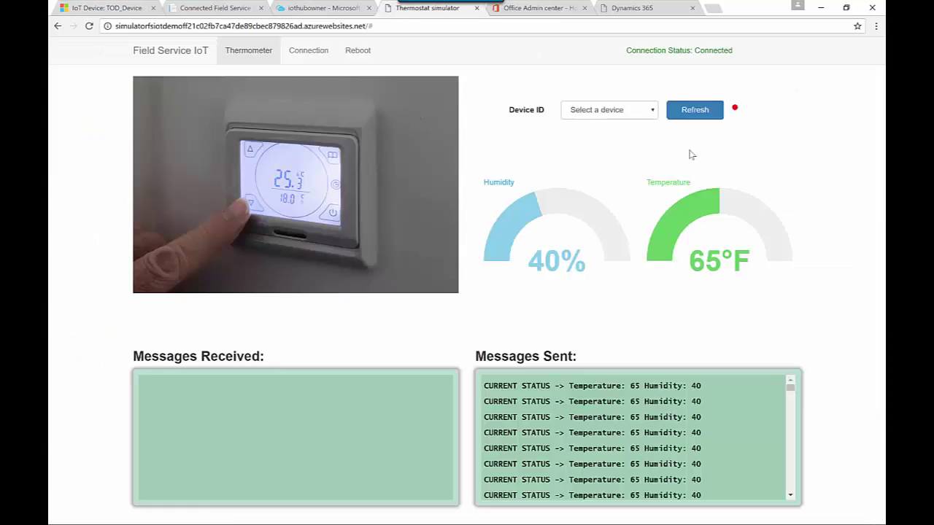
{"action": "left_click", "coordinate": [697, 116]}
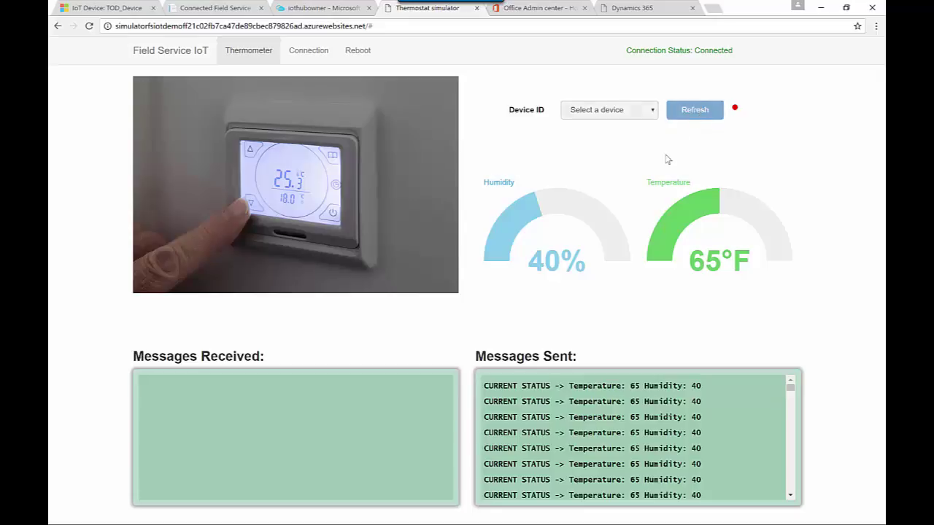
{"action": "left_click", "coordinate": [653, 111]}
{"action": "left_click", "coordinate": [681, 111]}
{"action": "left_click", "coordinate": [681, 111]}
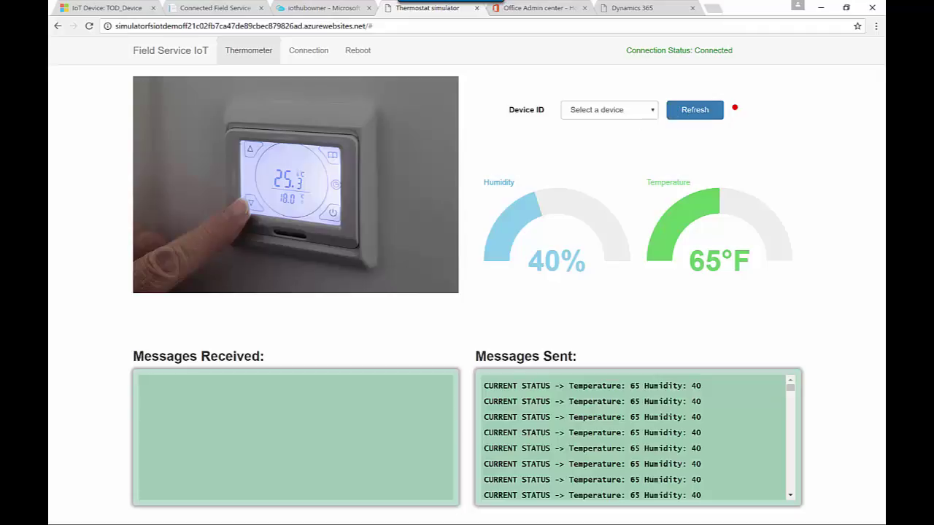
{"action": "mouse_move", "coordinate": [368, 524]}
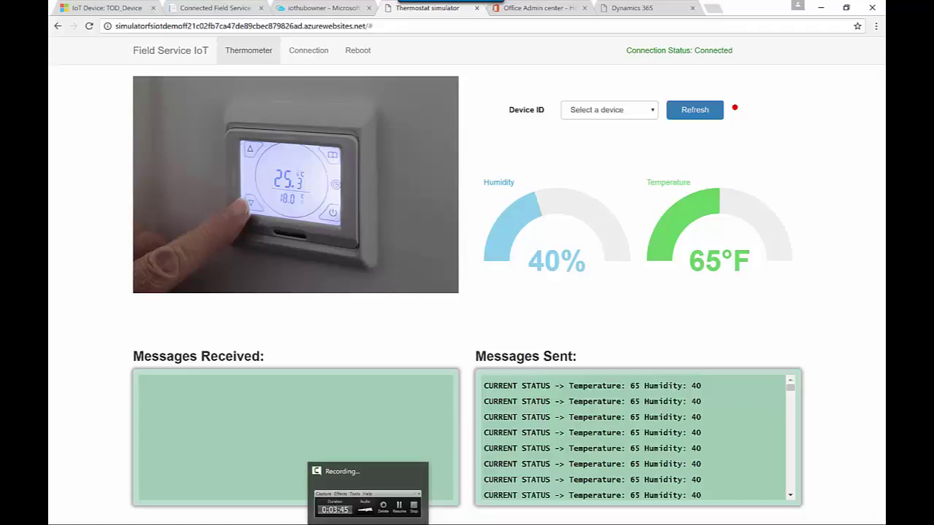
{"action": "left_click", "coordinate": [368, 496]}
{"action": "left_click", "coordinate": [850, 504]}
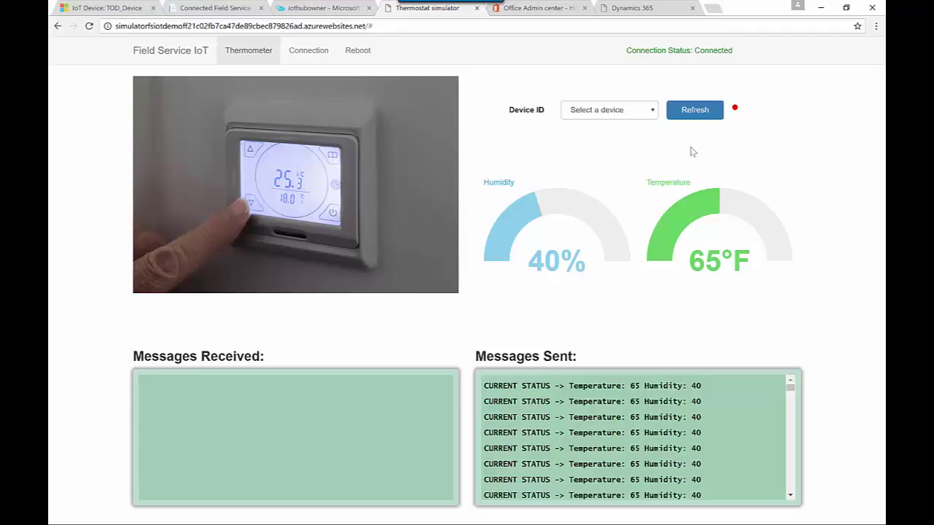
Step: Select WedDevice as the simulated device and raise its temperature to 90°F
{"action": "left_click", "coordinate": [652, 110]}
{"action": "left_click", "coordinate": [624, 134]}
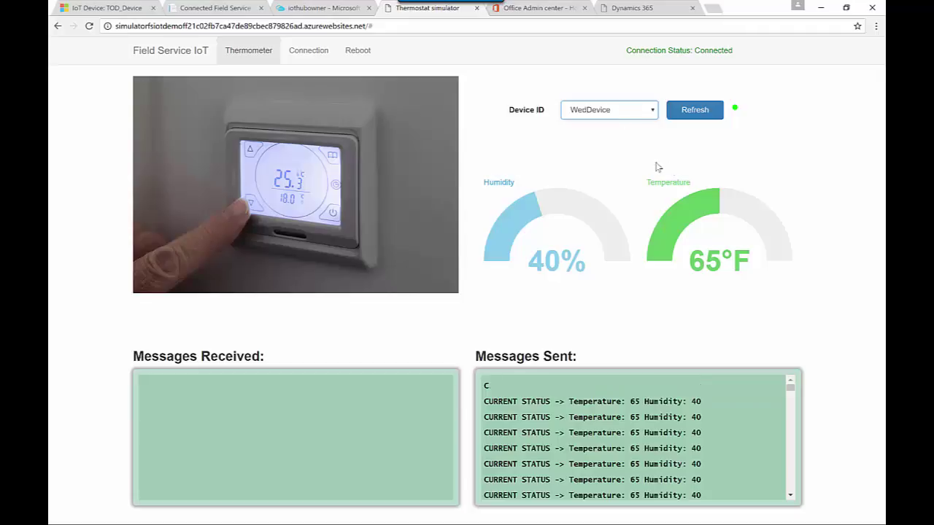
{"action": "left_click", "coordinate": [757, 224]}
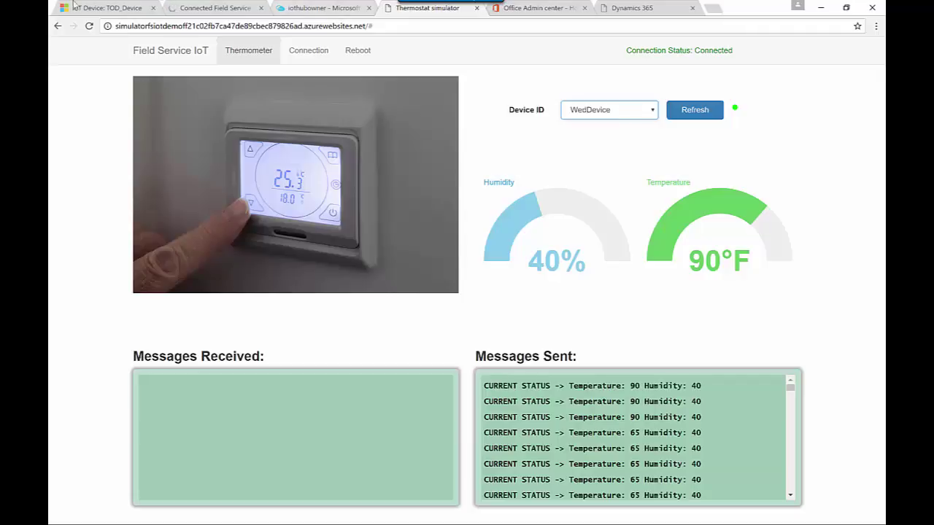
Step: Switch to Dynamics 365, go to the Emulator_Device IoT device record and open its alert for the temperature reading of 90
{"action": "left_click", "coordinate": [102, 9]}
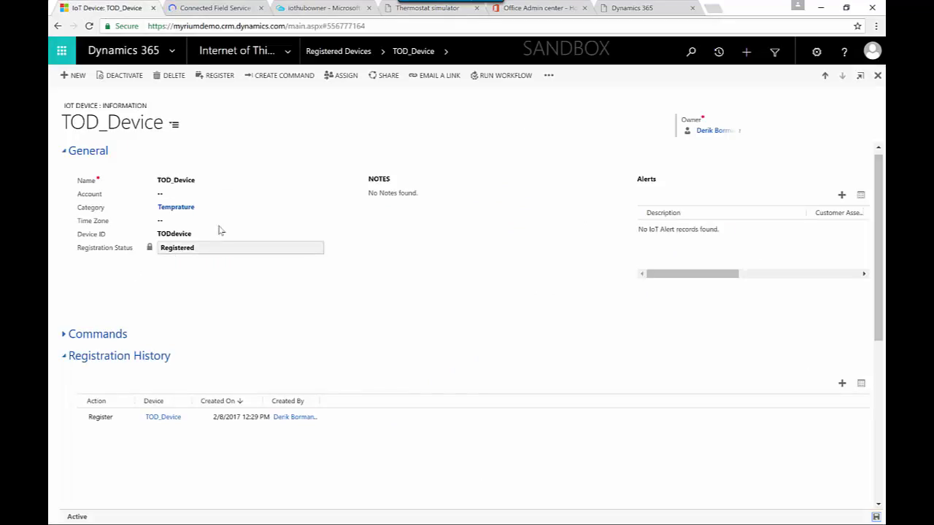
{"action": "left_click", "coordinate": [383, 53]}
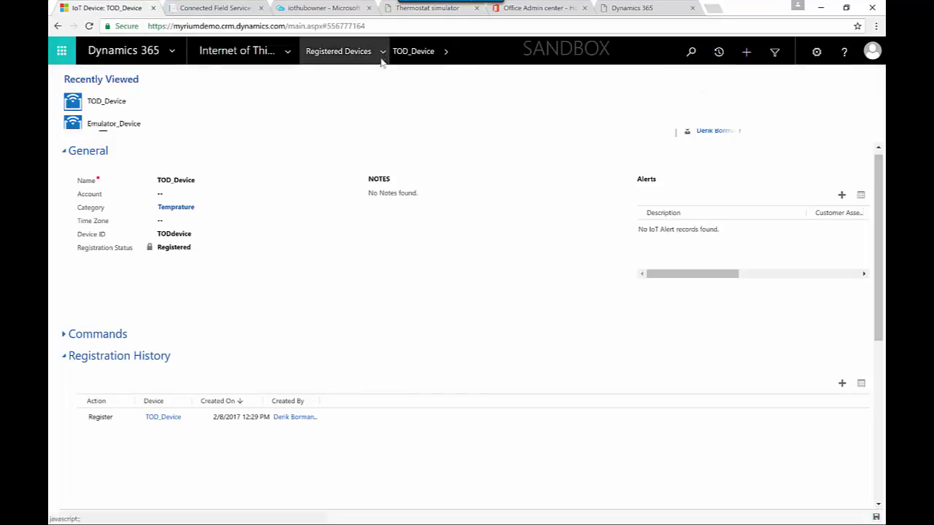
{"action": "left_click", "coordinate": [139, 136]}
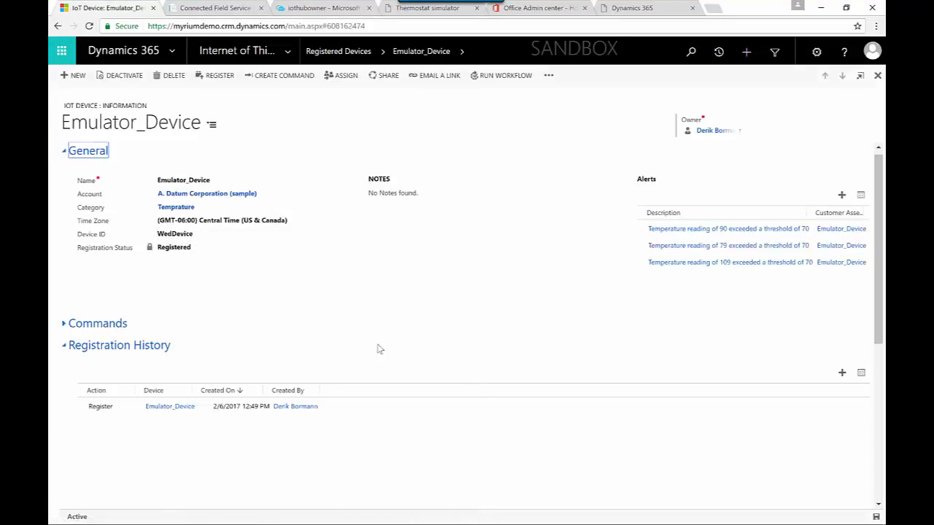
{"action": "left_click", "coordinate": [716, 229]}
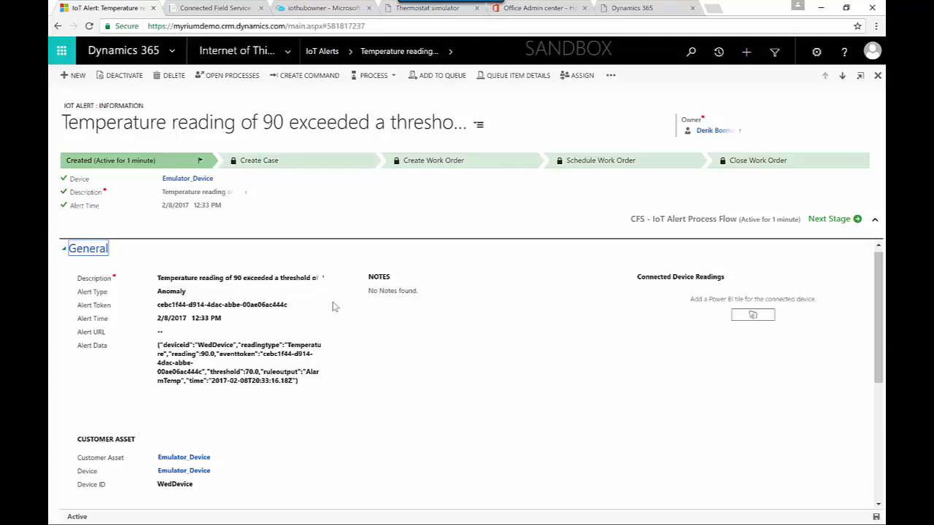
Step: Create a device command from the alert named "Reset to Default" with the message {"CommandName":"Reset Thermostat","Parameters":{}}
{"action": "left_click", "coordinate": [306, 76]}
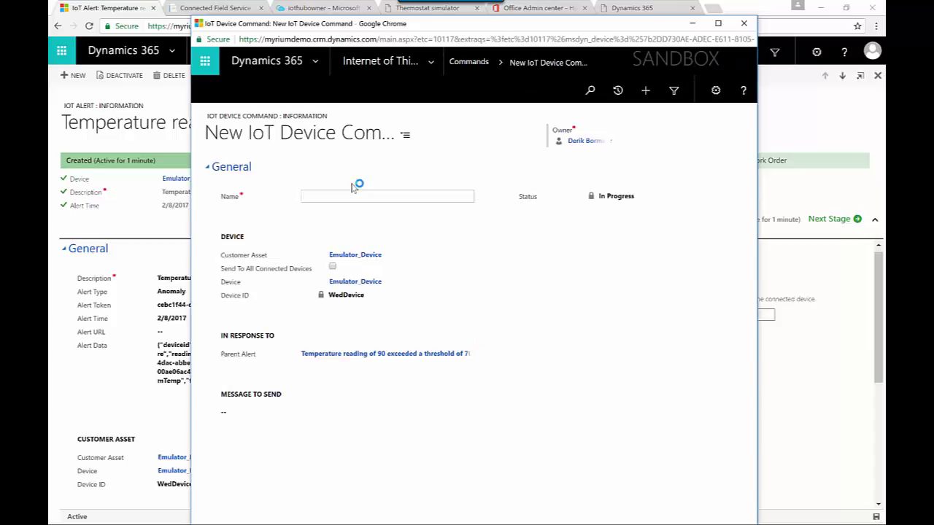
{"action": "left_click", "coordinate": [389, 196]}
{"action": "type", "text": "Reset to Default"}
{"action": "left_click", "coordinate": [255, 422]}
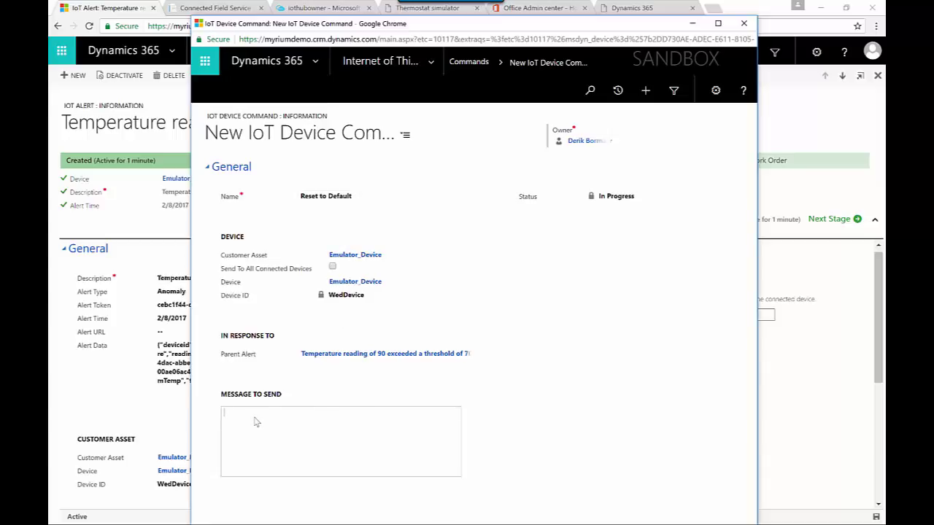
{"action": "type", "text": "{\"CommandName\":\"Reset Thermostat\",\"Parameters\":{}}"}
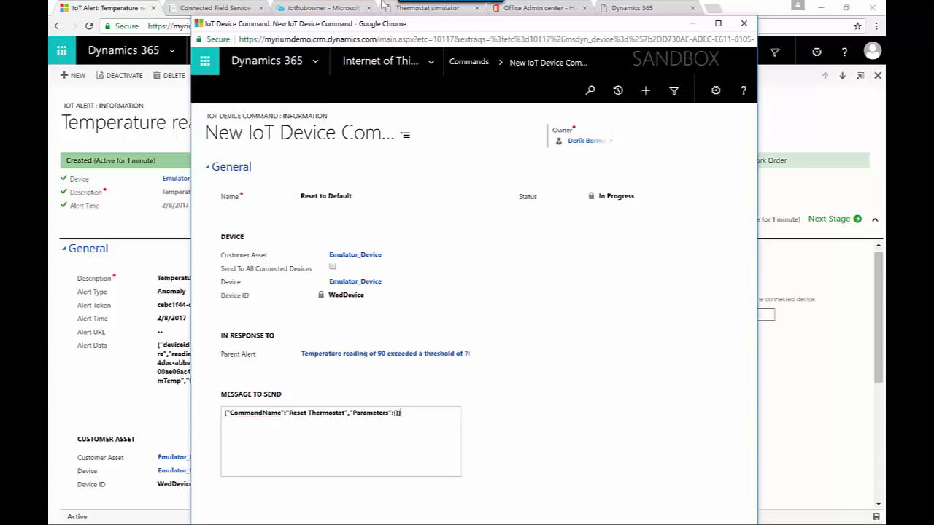
Step: Maximize the command window, send and close the command, and return to the Thermostat simulator to check the device
{"action": "double_click", "coordinate": [429, 25]}
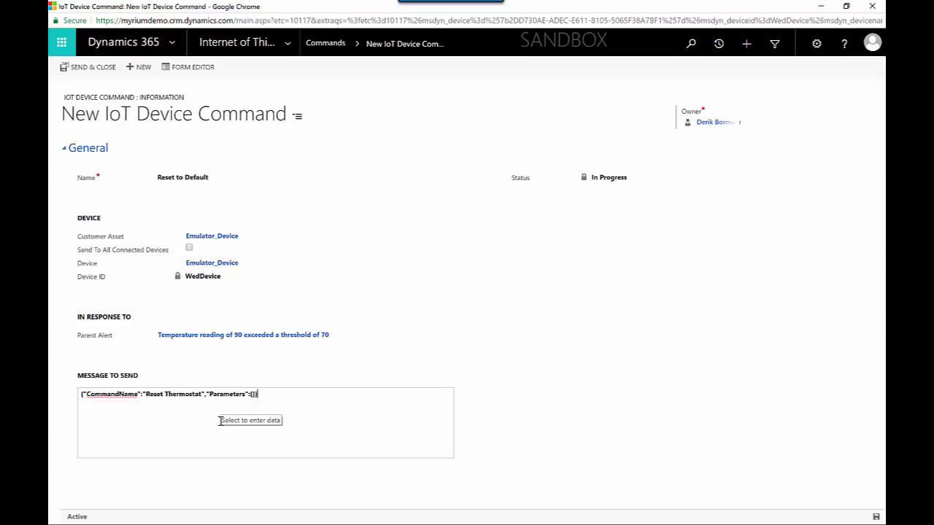
{"action": "left_click", "coordinate": [104, 68]}
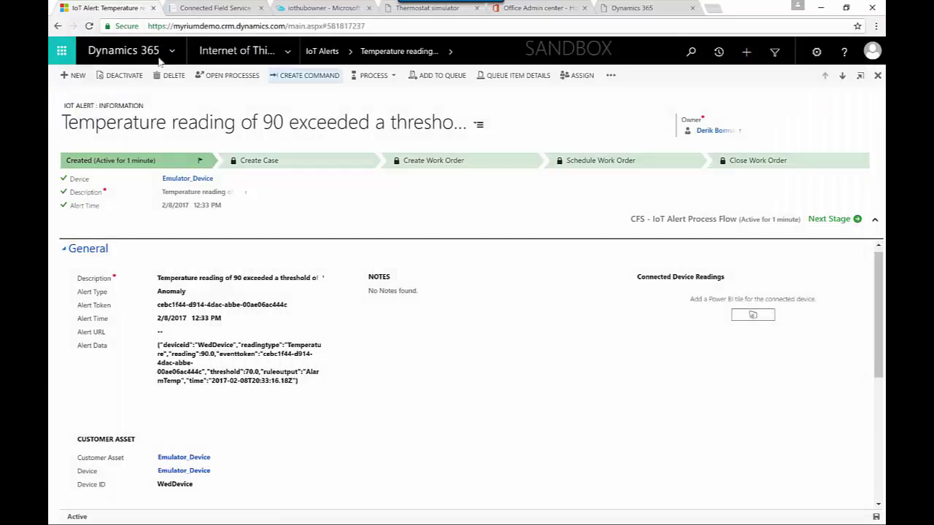
{"action": "left_click", "coordinate": [412, 10]}
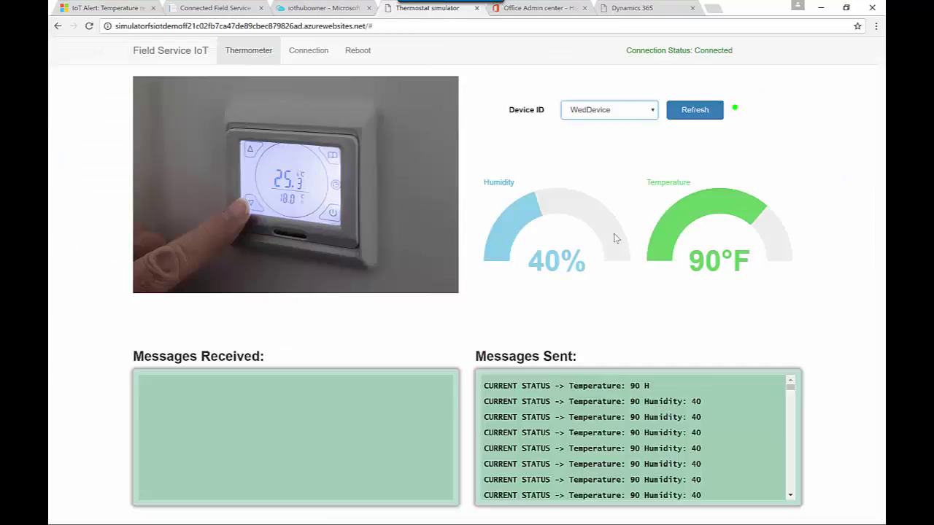